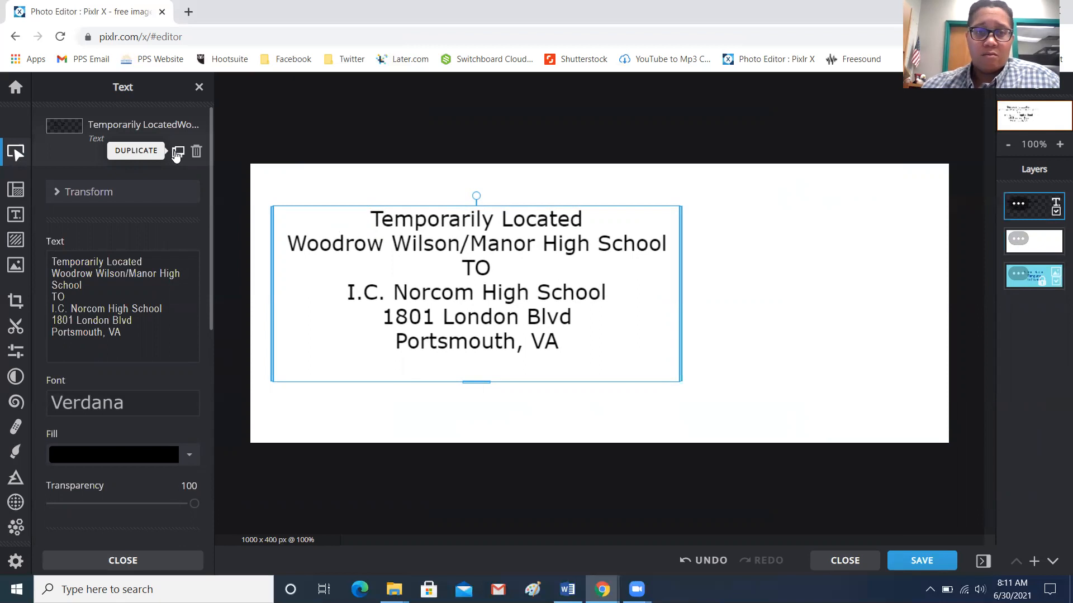
Step: Duplicate the address text to the banner's lower right and replace the copy's wording with the office phone numbers and 8:00 am – 4:00 pm hours
left_click(178, 155)
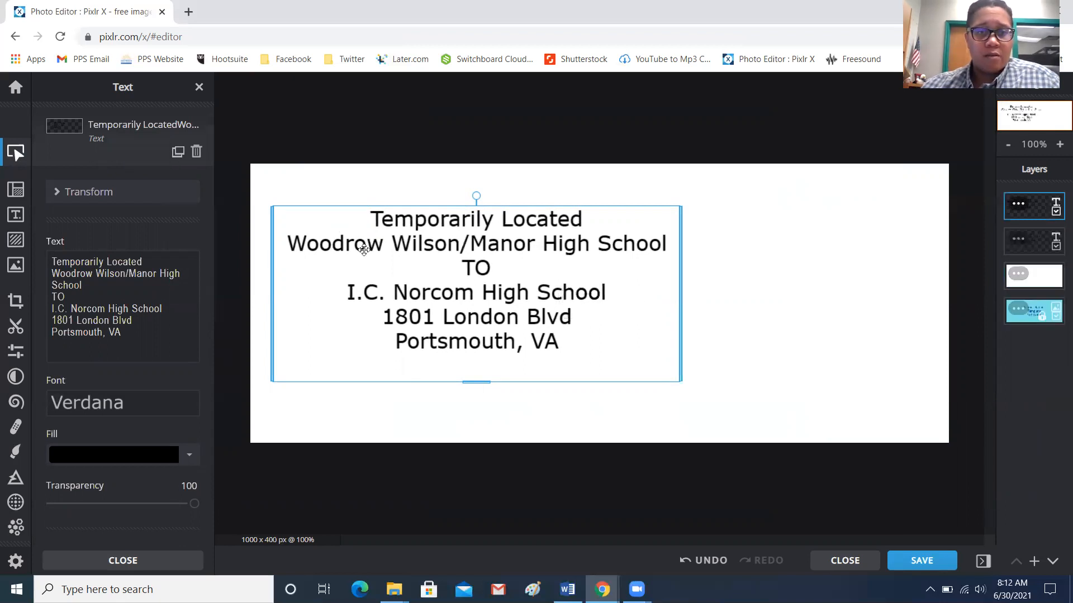
left_click_drag(440, 271, 635, 323)
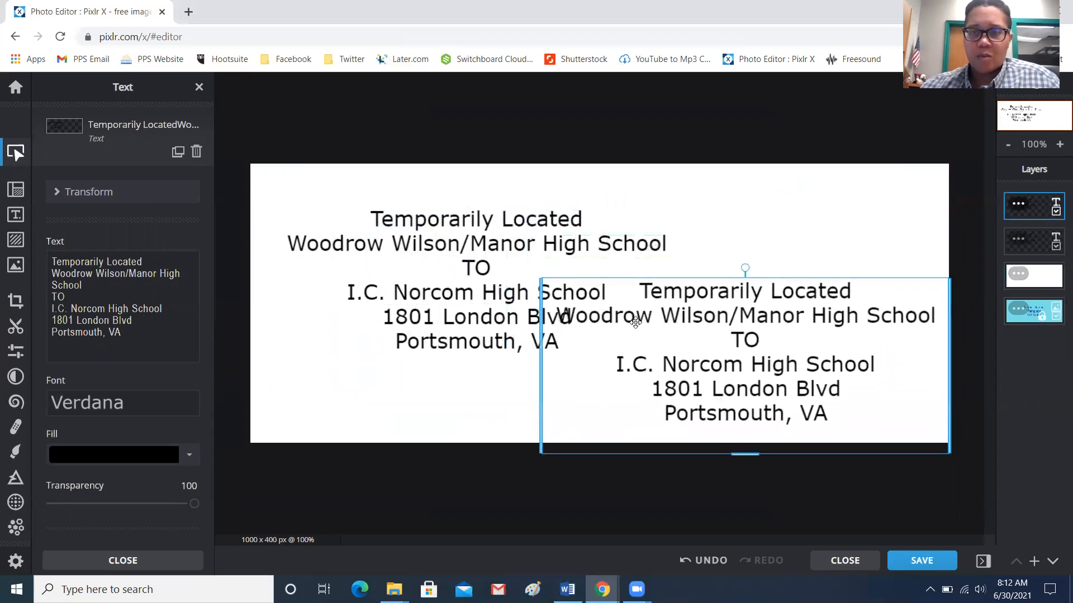
left_click_drag(769, 407, 769, 407)
double_click(770, 407)
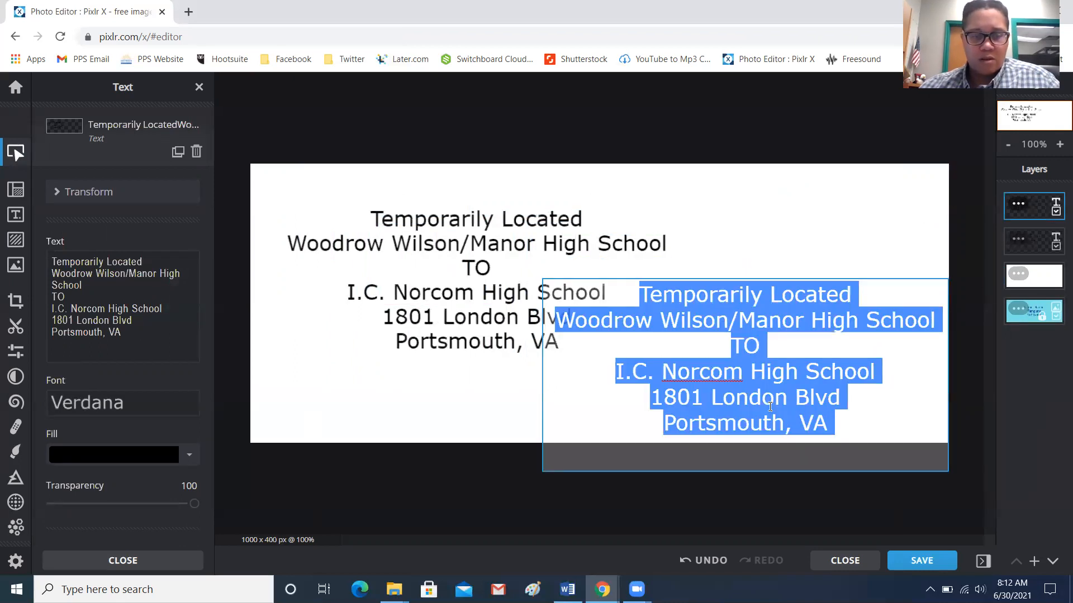
type("Our phone number is the same: 465-2907 Counseling Office – 465-2910 Office Hours 8:00 am – 4:00 pm")
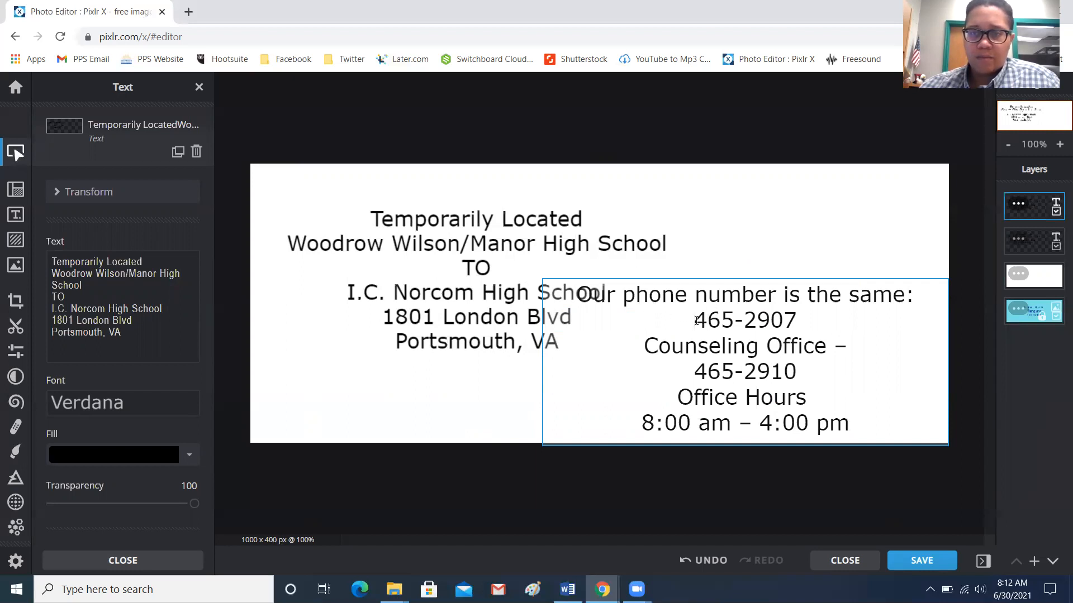
Step: Join the counseling number to its label's line and make the hours line read "Office Hours - 8:00 am – 4:00 pm"
left_click(696, 369)
key("BackSpace")
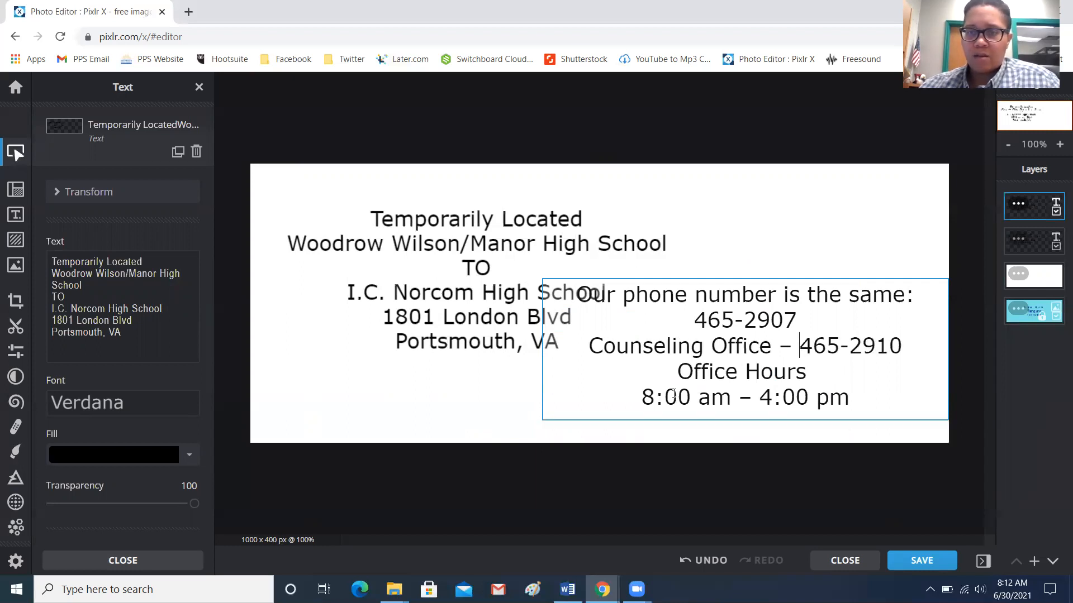
left_click(641, 400)
key("BackSpace")
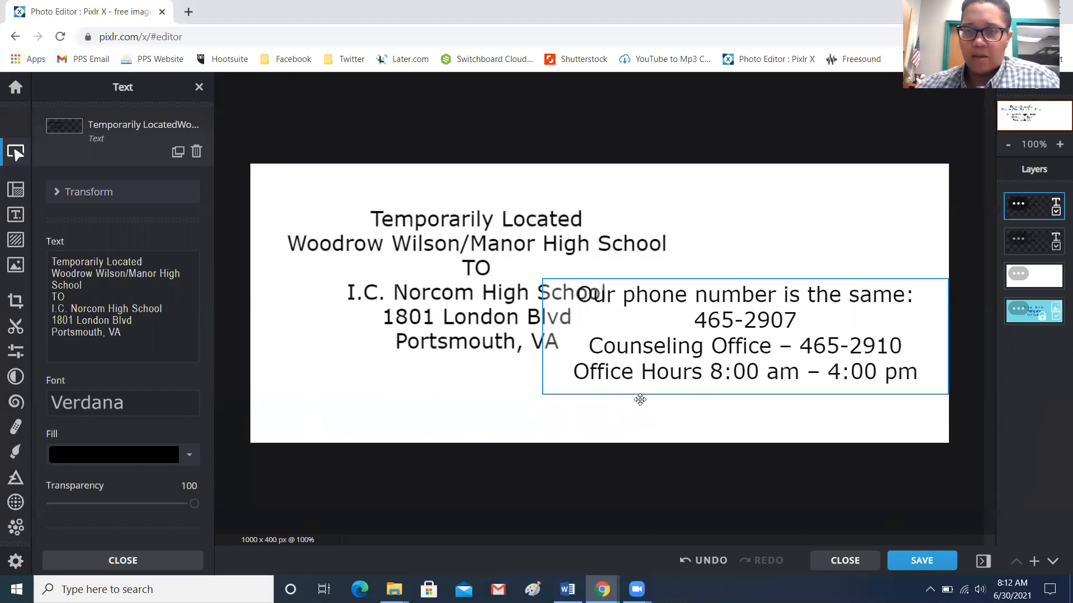
type("-")
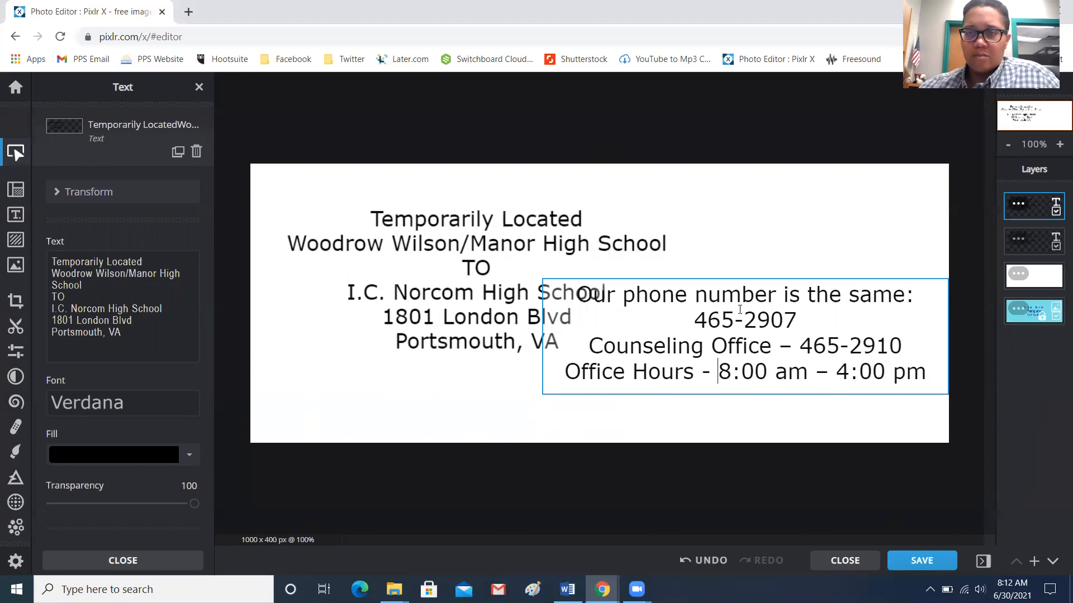
Step: Replace "Our phone number is the same:" with "Office Phone -" on the same line as the main phone number
left_click_drag(580, 291, 920, 298)
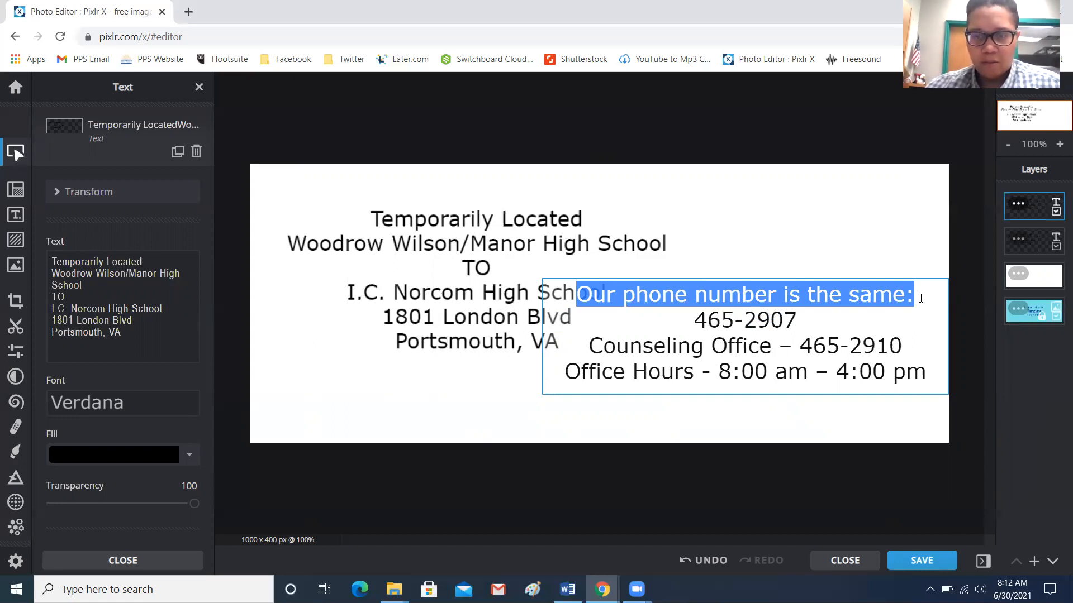
type("Phone")
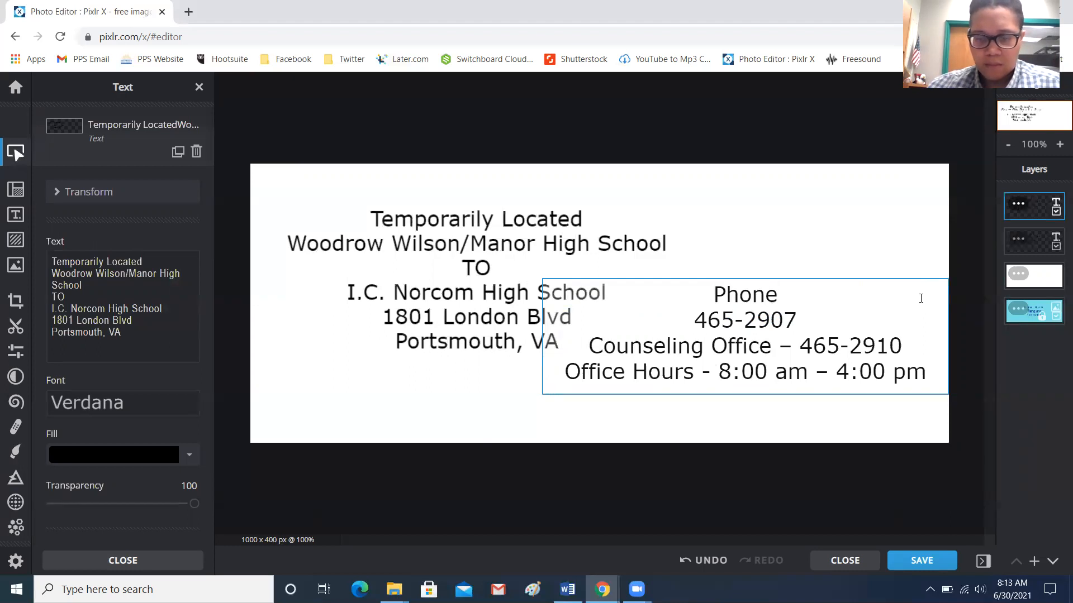
type("-")
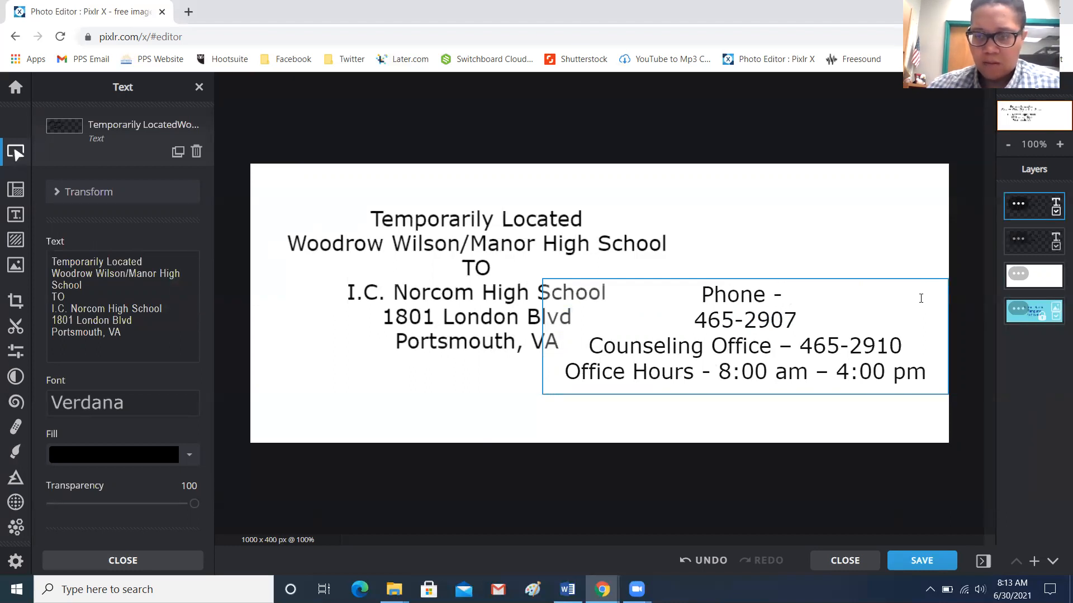
key("Delete")
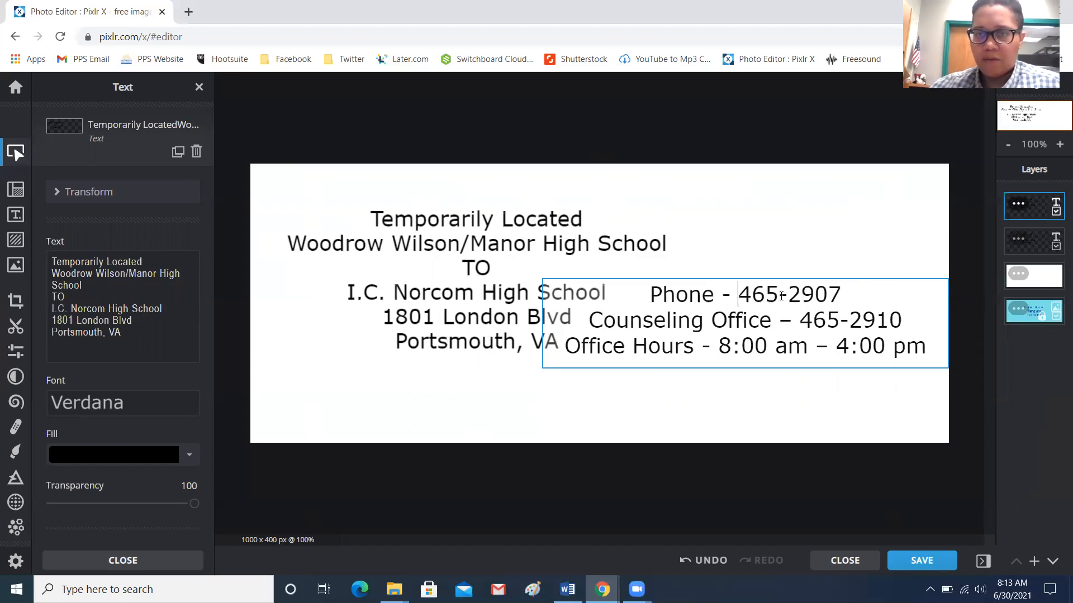
left_click(652, 296)
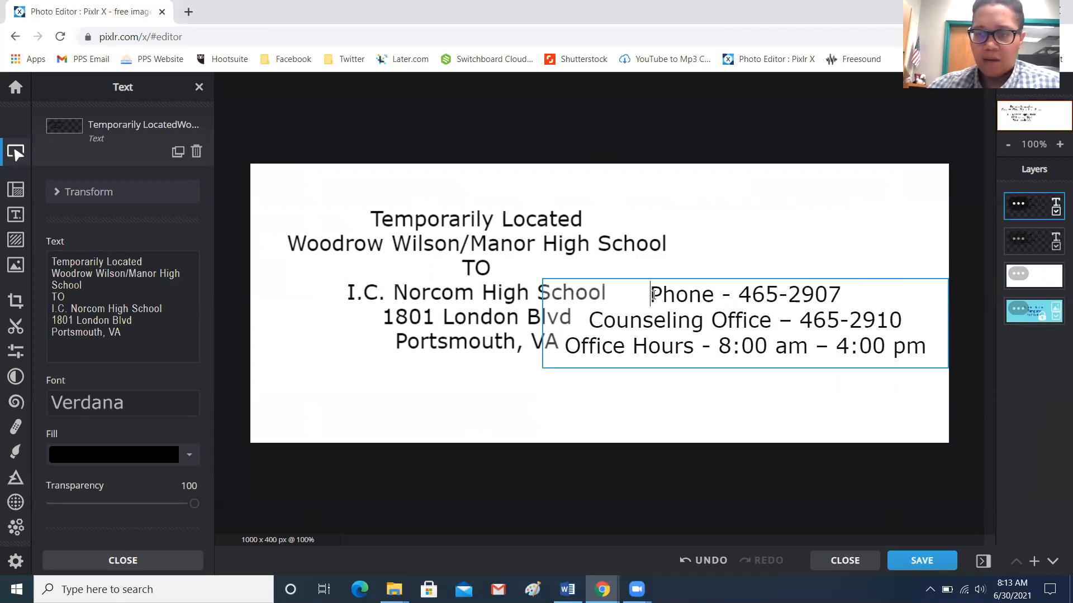
type("Office")
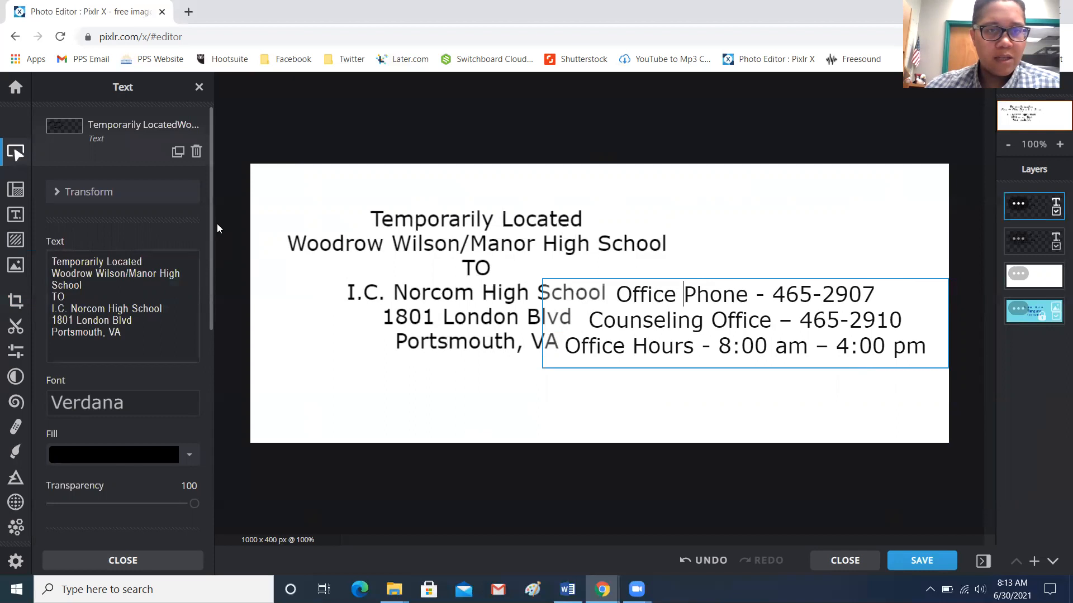
left_click(210, 206)
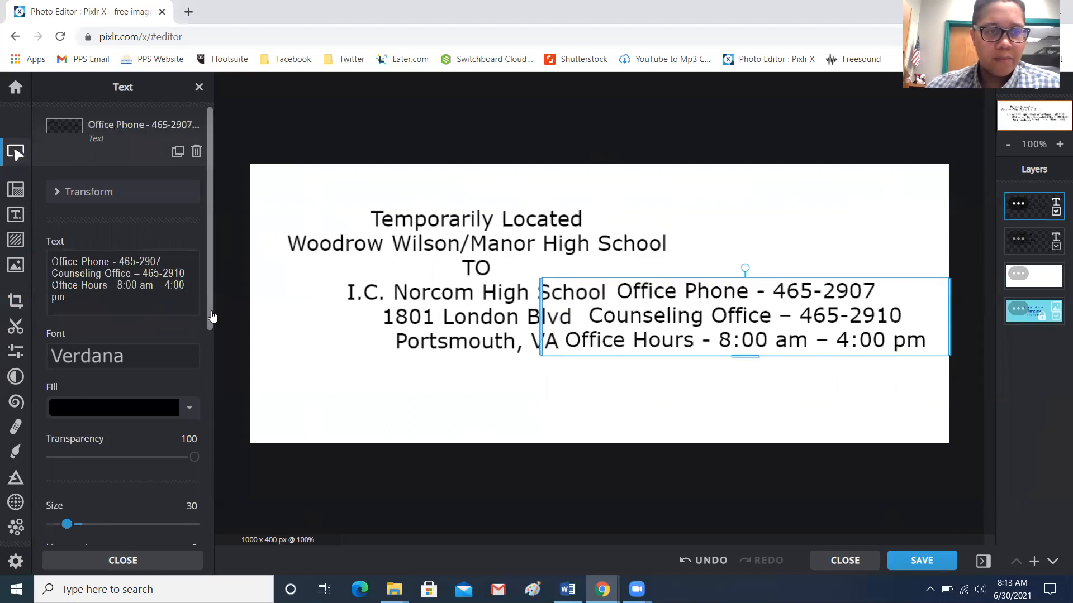
Step: Left-align the office contact text and move it to the banner's lower left, beneath the address
scroll(212, 335, "down", 3)
scroll(212, 414, "down", 1)
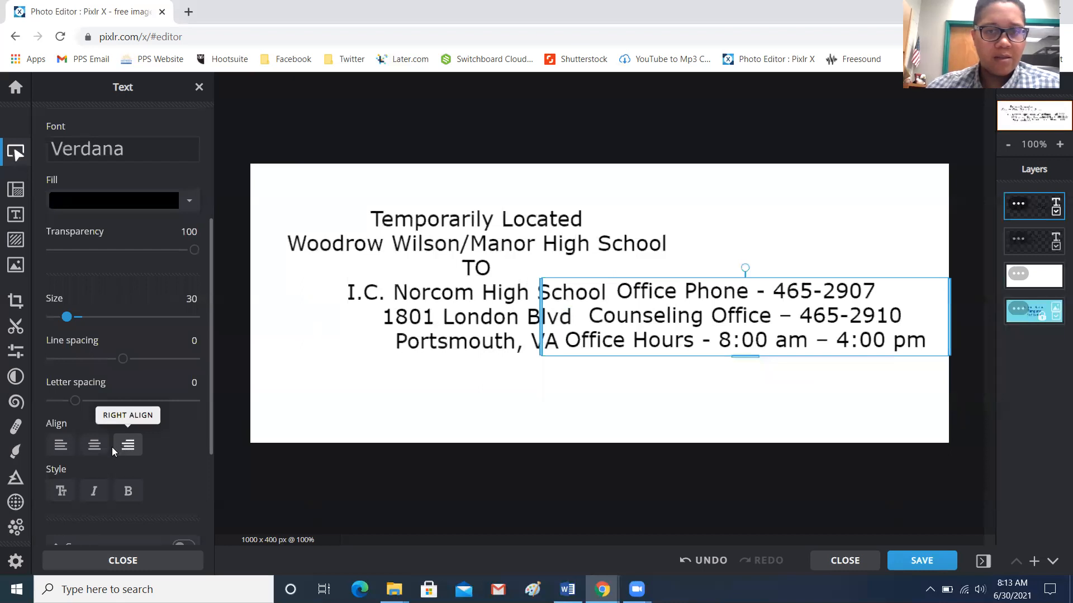
left_click(67, 451)
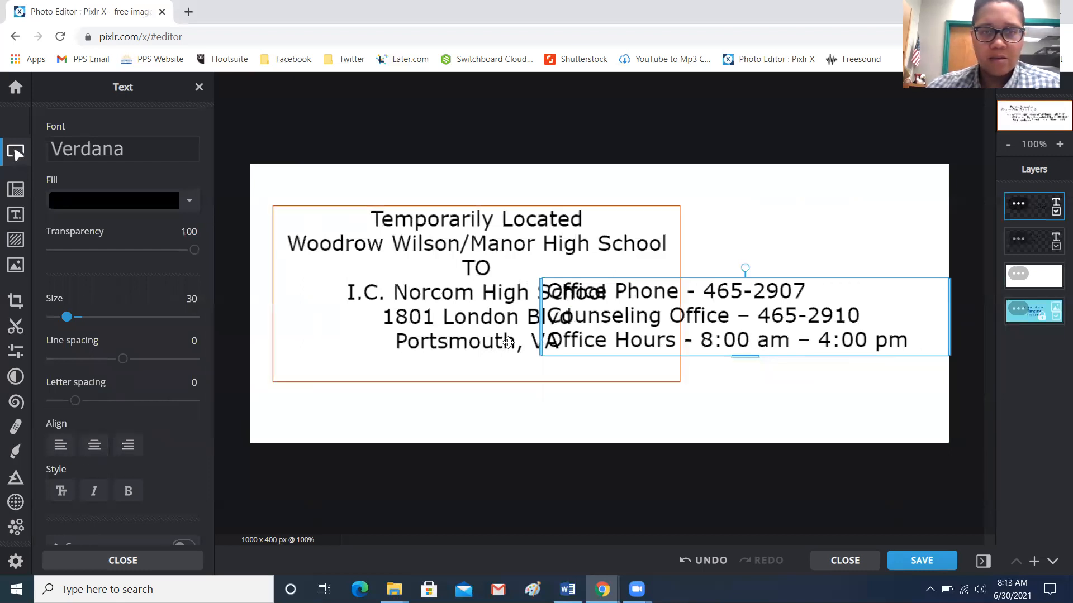
left_click_drag(743, 320, 475, 384)
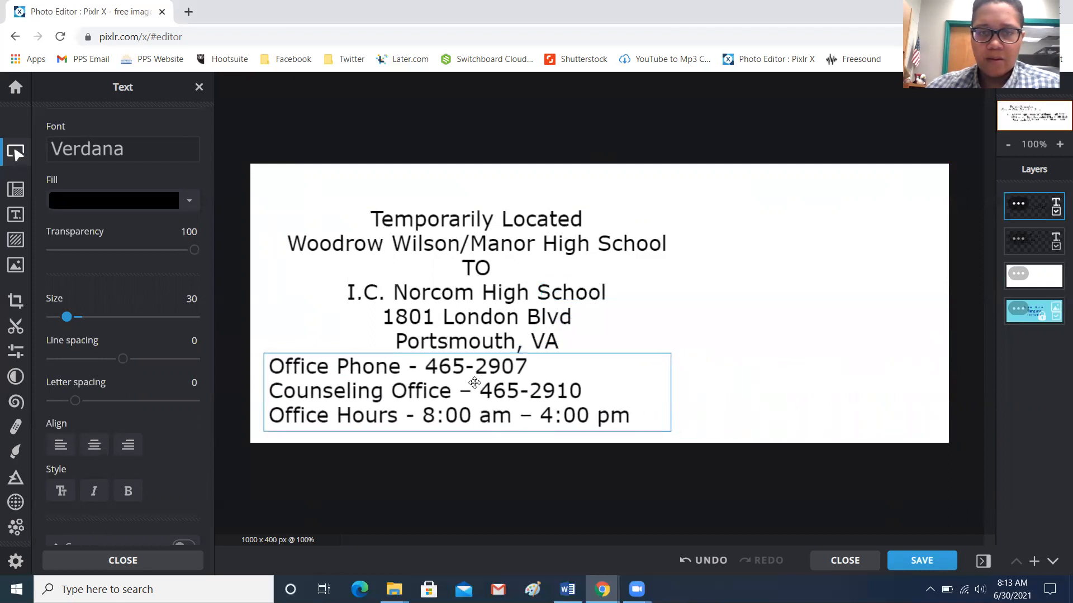
Step: Right-align the office contact text and move it to the banner's lower-right corner
left_click(128, 447)
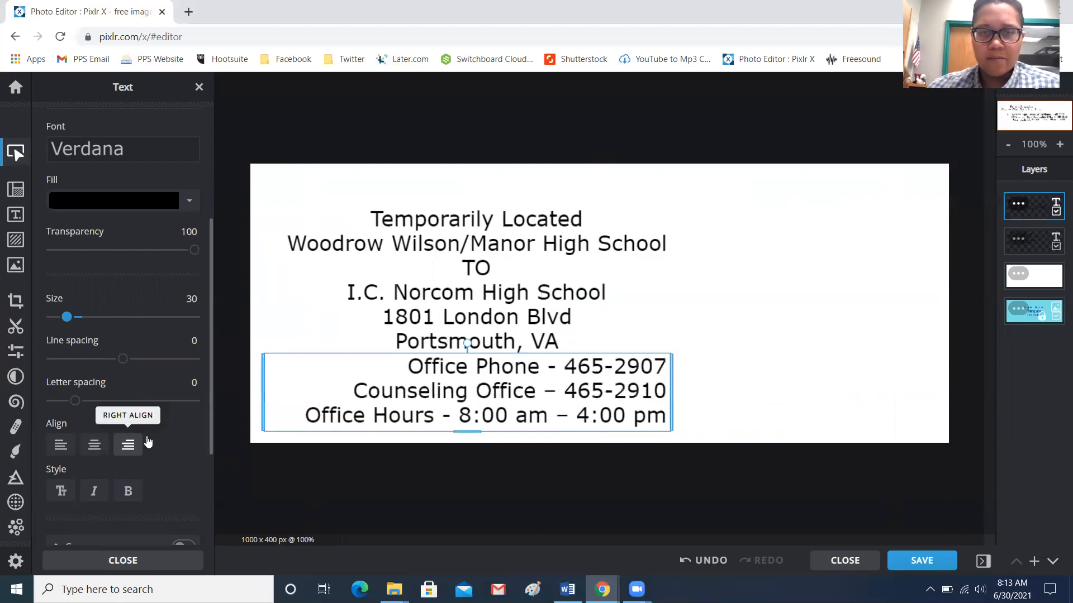
left_click_drag(538, 385, 813, 384)
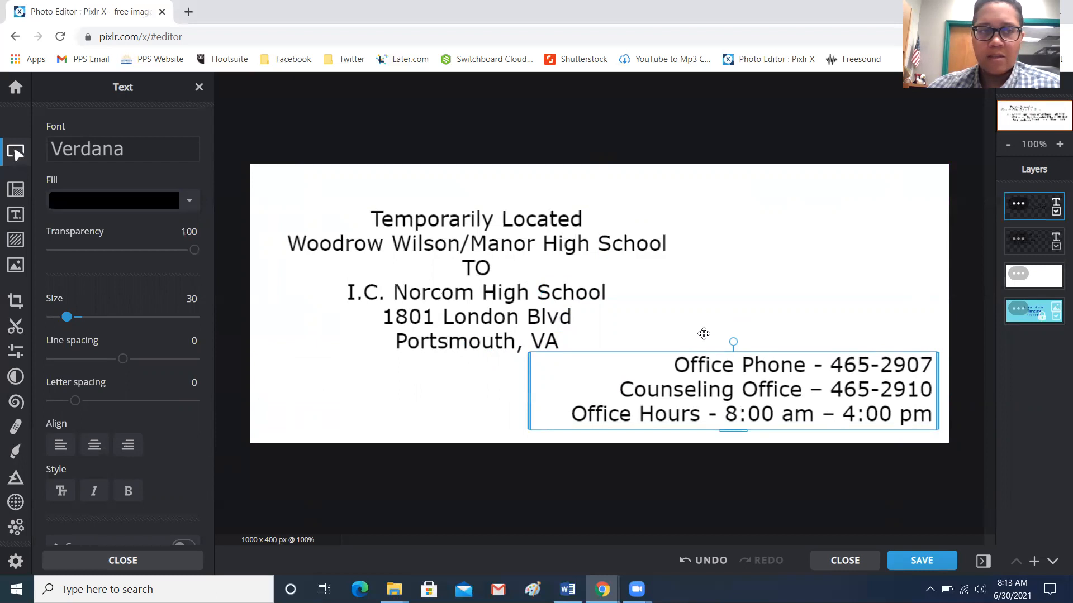
Step: Shift the "Temporarily Located" address block slightly down and left, and set its text size to 35
left_click(1035, 240)
left_click_drag(575, 271, 566, 283)
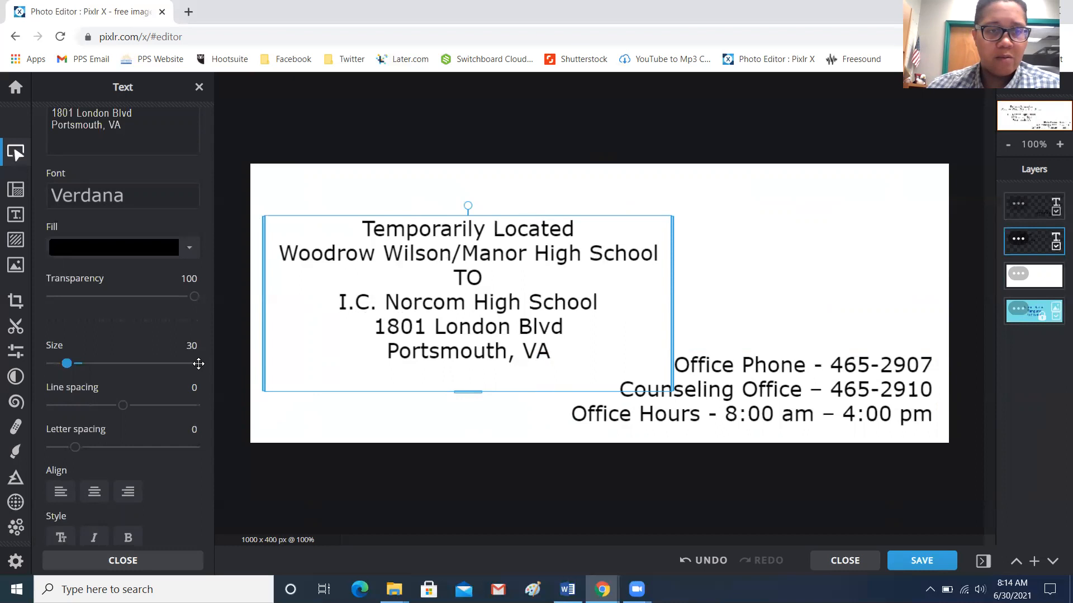
double_click(193, 346)
type("40")
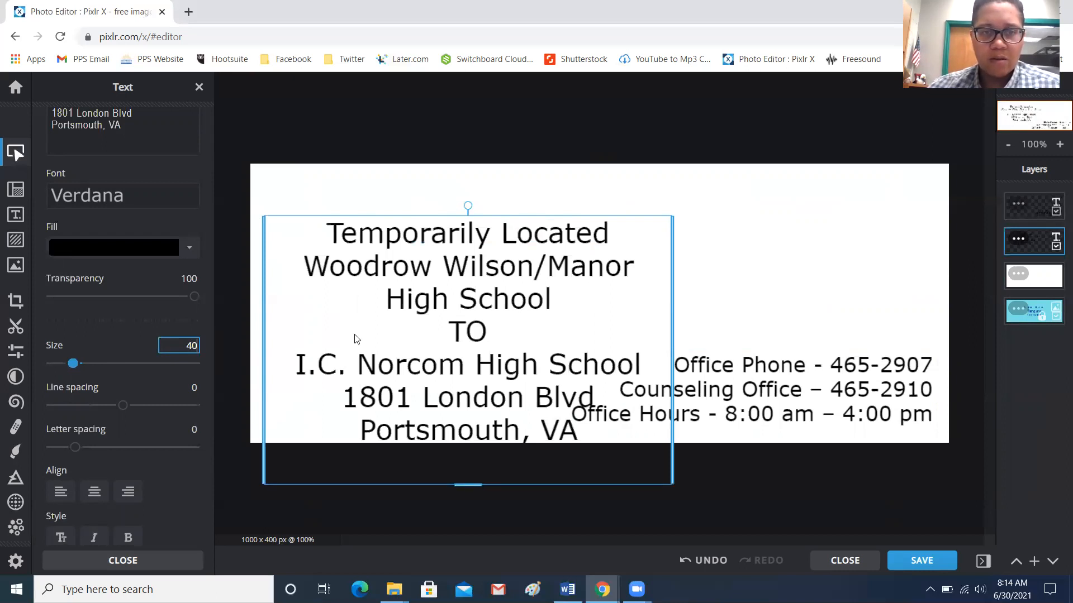
double_click(190, 345)
type("35")
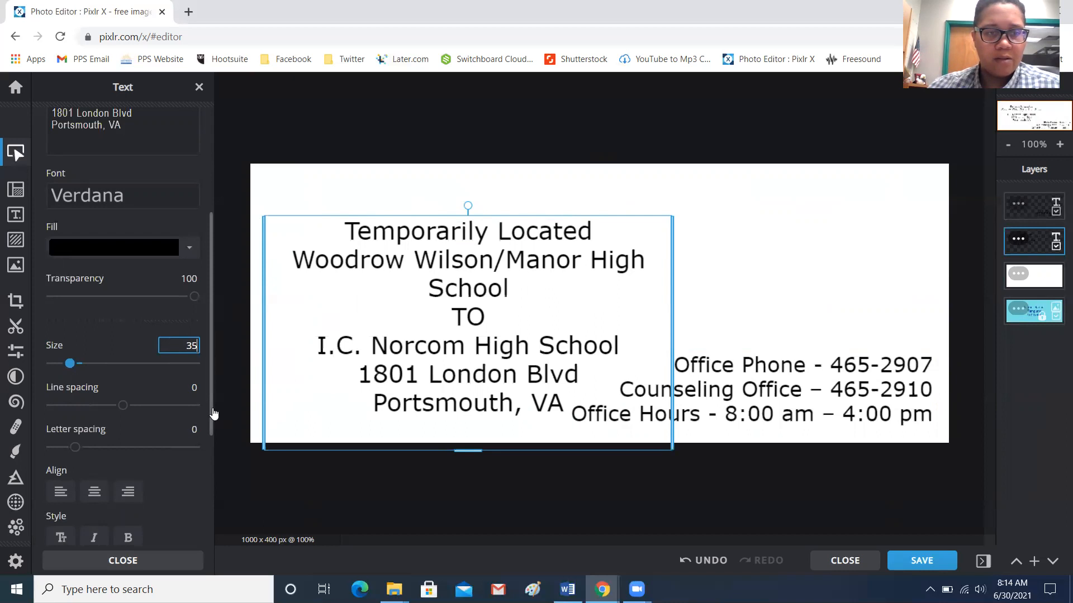
Step: Make the "Temporarily Located" address text bold and move the block up near the banner's upper edge
scroll(211, 433, "down", 1)
scroll(212, 433, "down", 2)
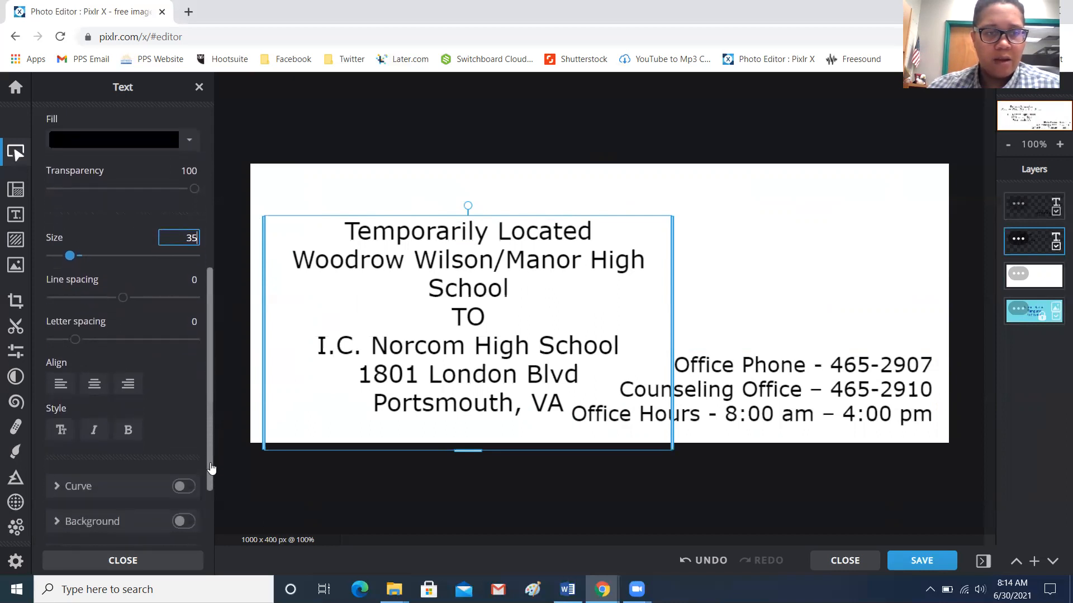
left_click(131, 431)
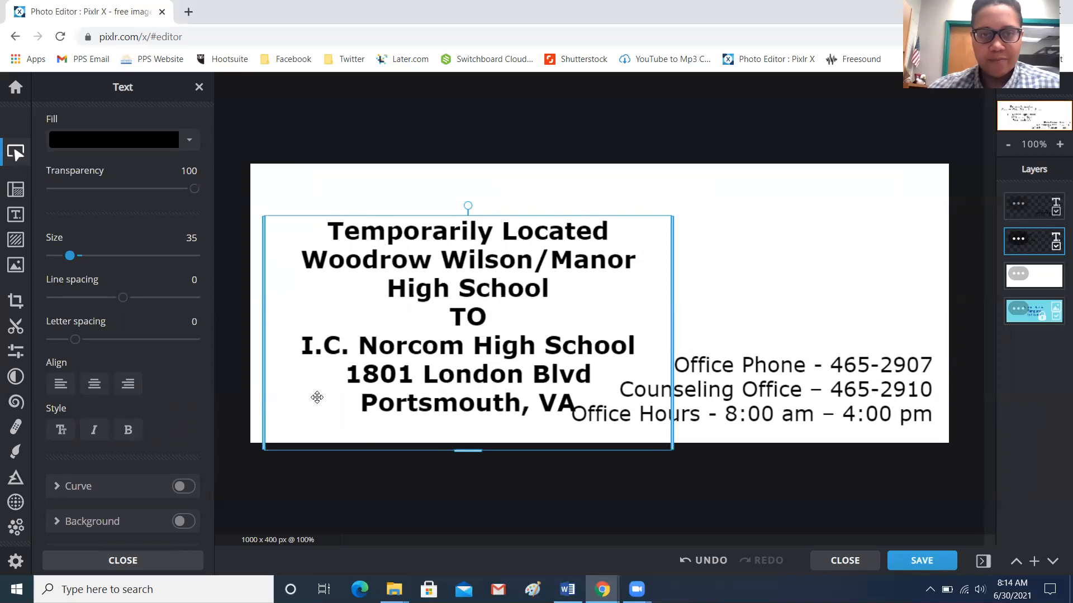
left_click_drag(423, 339, 420, 310)
left_click(420, 310)
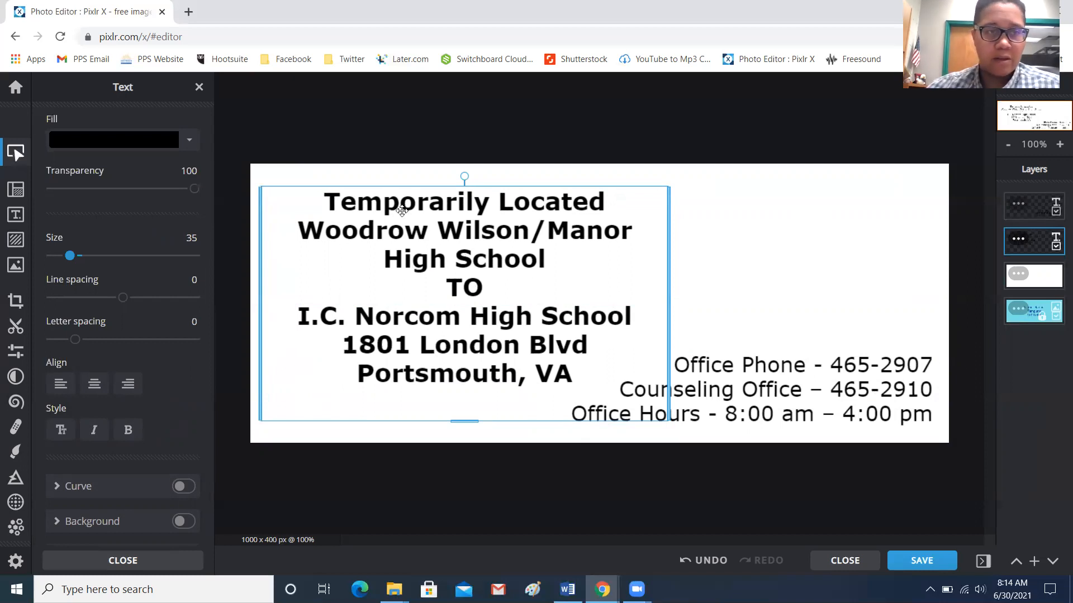
double_click(380, 208)
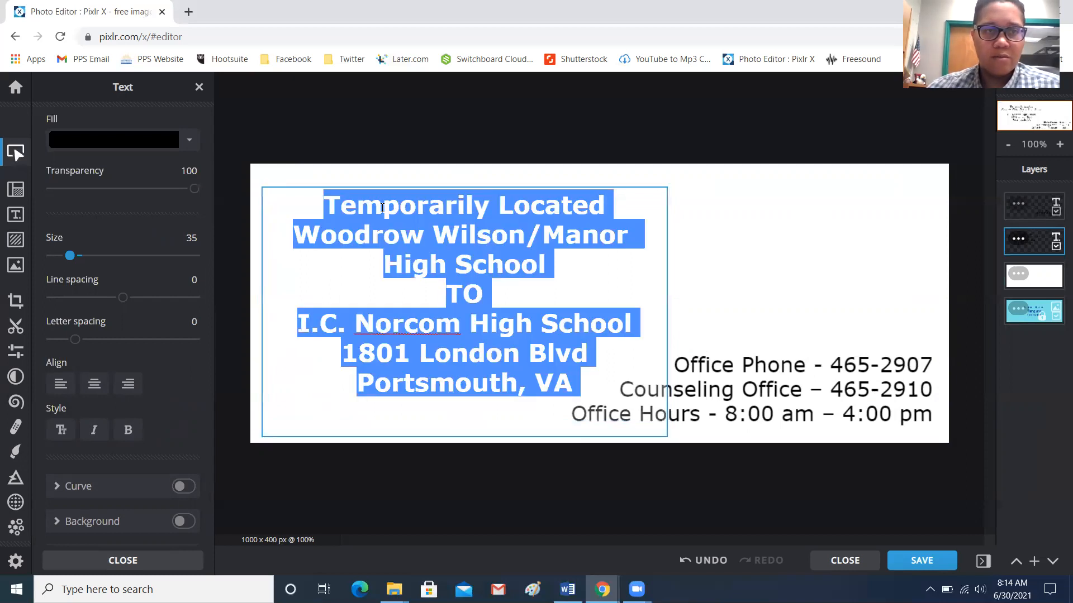
left_click(360, 210)
left_click(328, 205)
left_click_drag(328, 205, 616, 186)
left_click(351, 206)
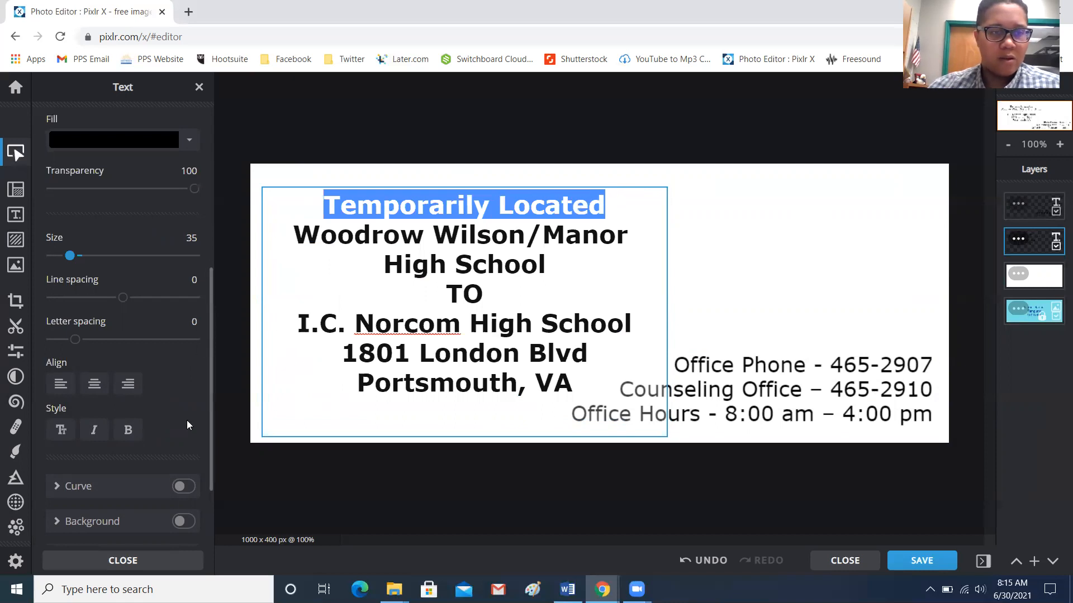
left_click(209, 440)
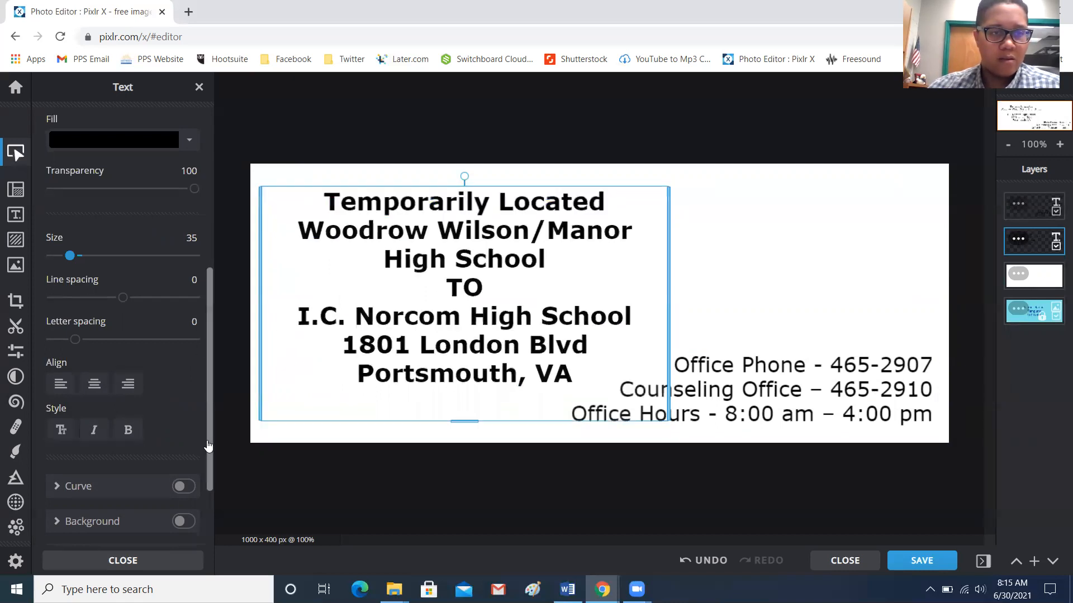
mouse_move(211, 442)
left_mouse_down()
mouse_move(212, 520)
mouse_move(220, 291)
mouse_move(204, 458)
left_mouse_up()
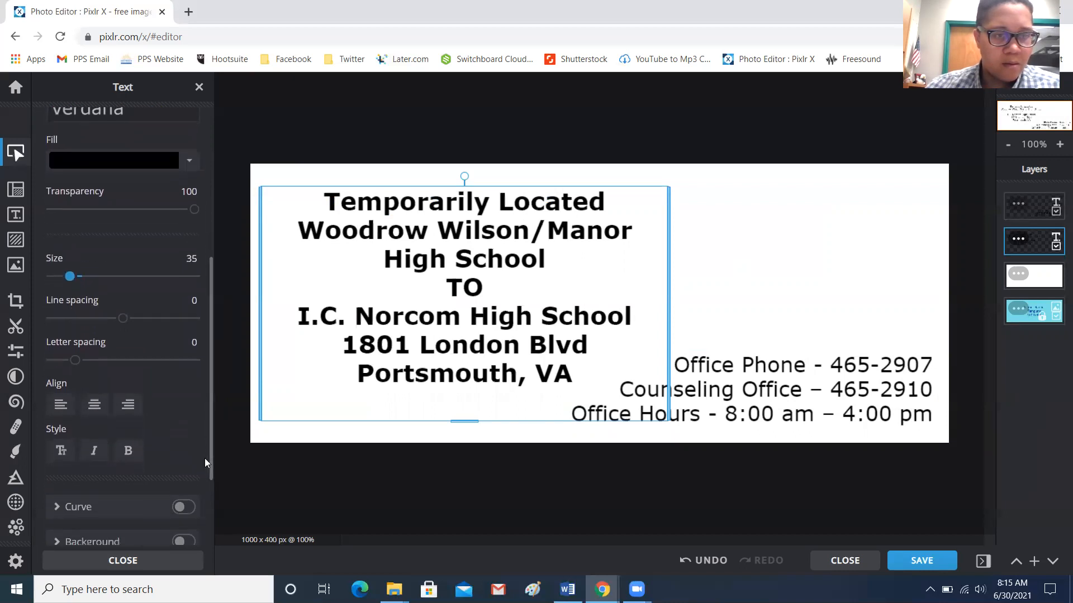
Step: Set the fill color of the "Temporarily Located" address text to red #C10F0F
double_click(388, 208)
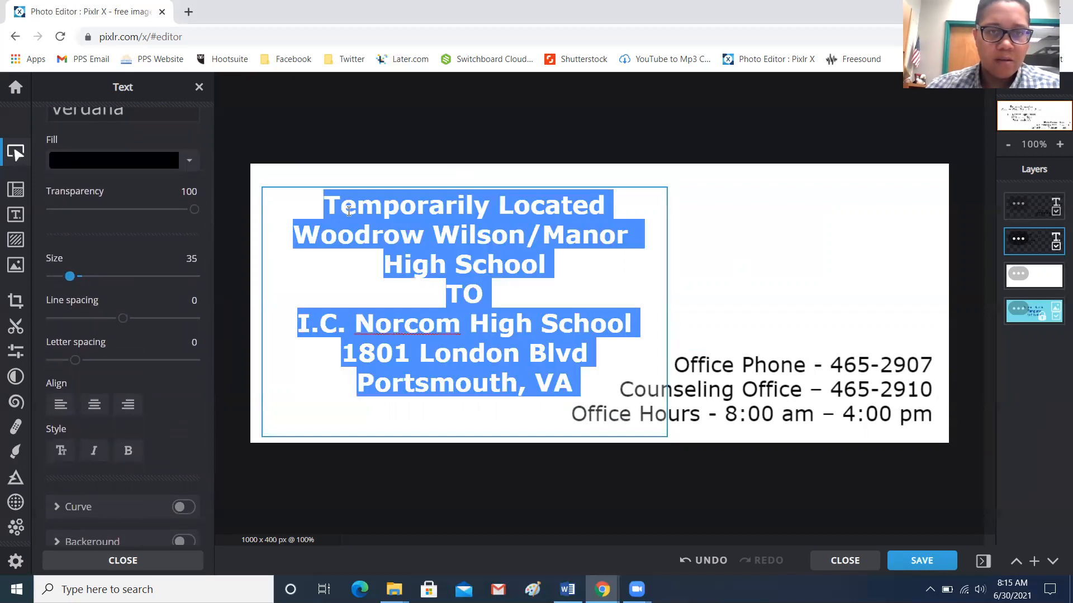
left_click(331, 209)
left_click_drag(330, 209, 624, 215)
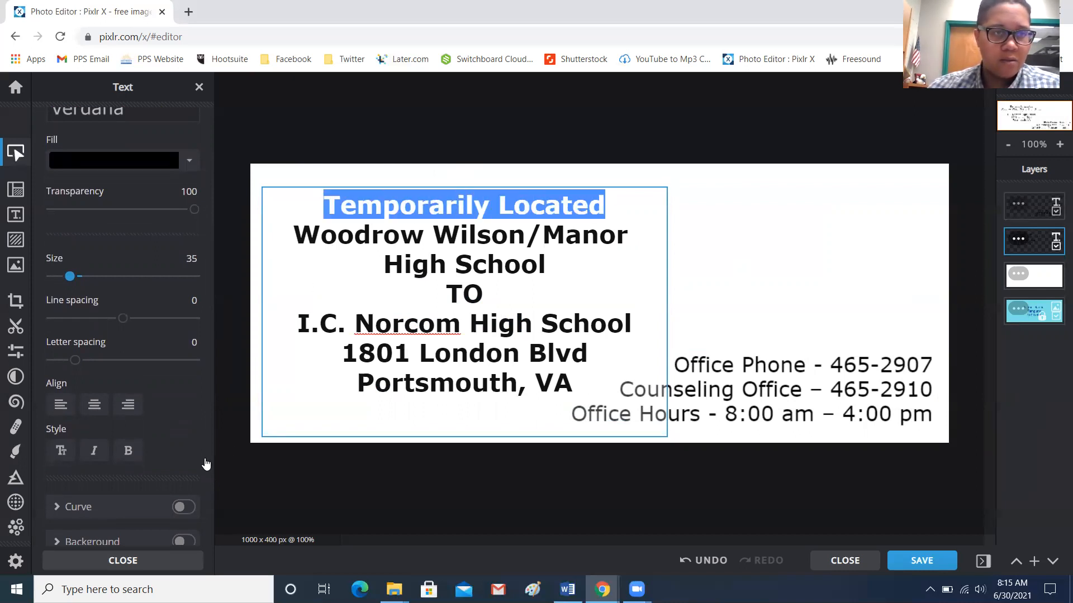
left_click(189, 161)
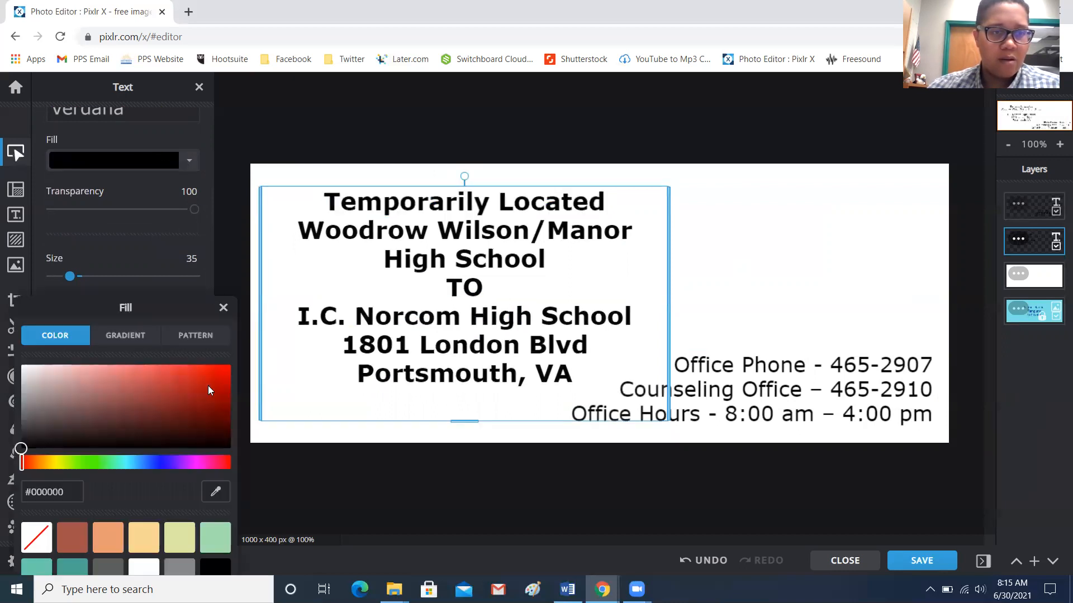
left_click(209, 386)
left_click(211, 399)
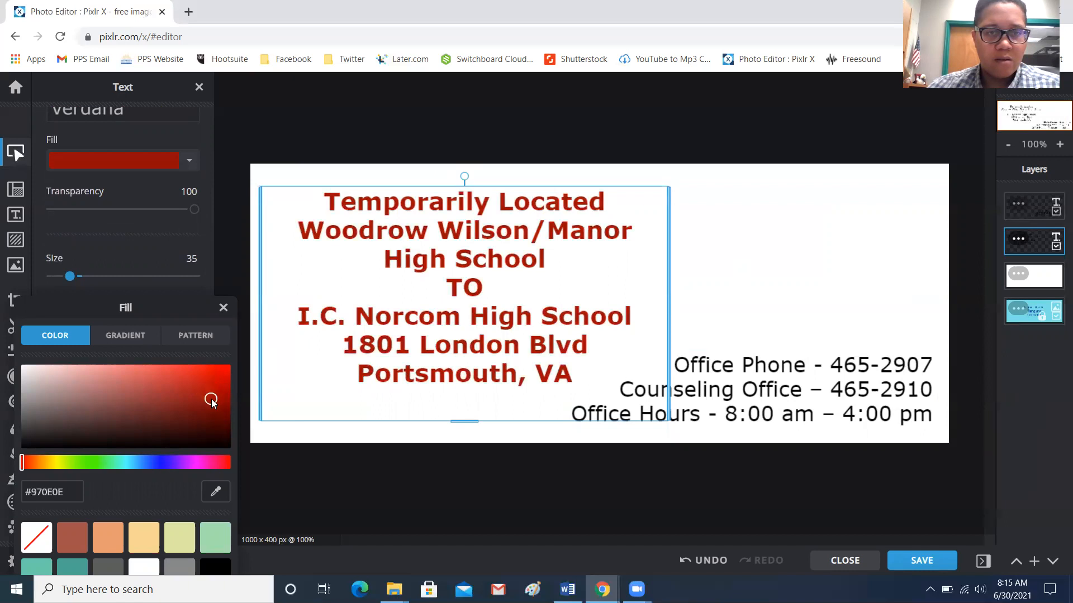
left_click_drag(211, 401, 215, 389)
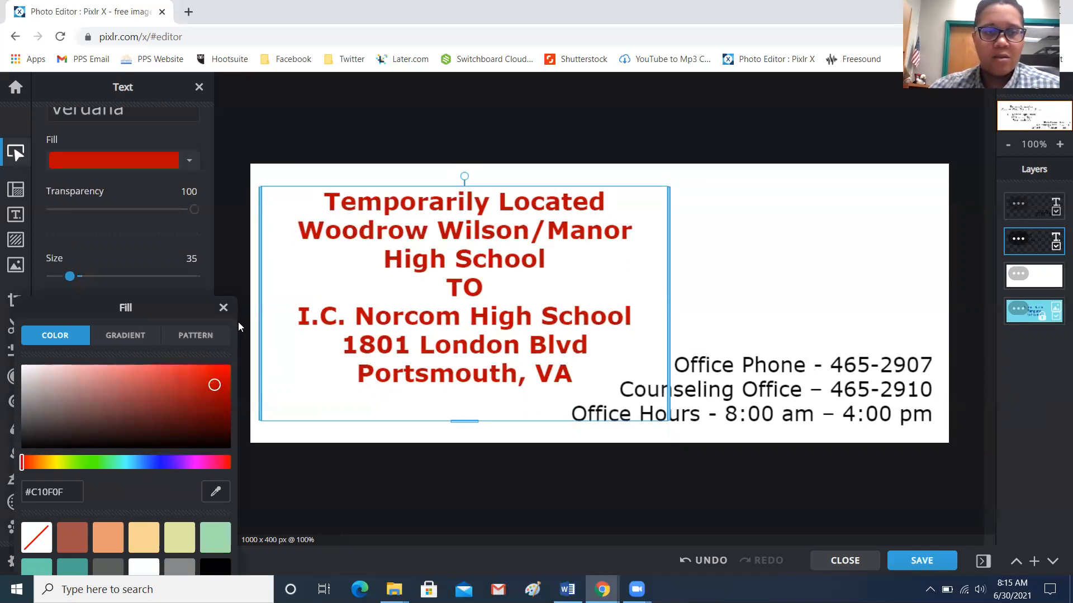
left_click(223, 308)
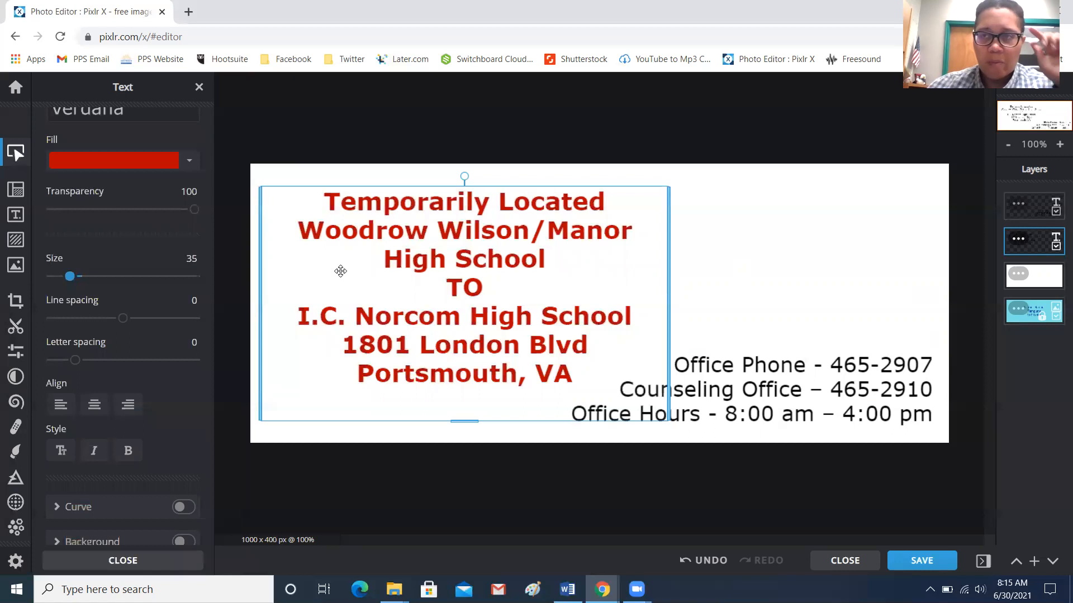
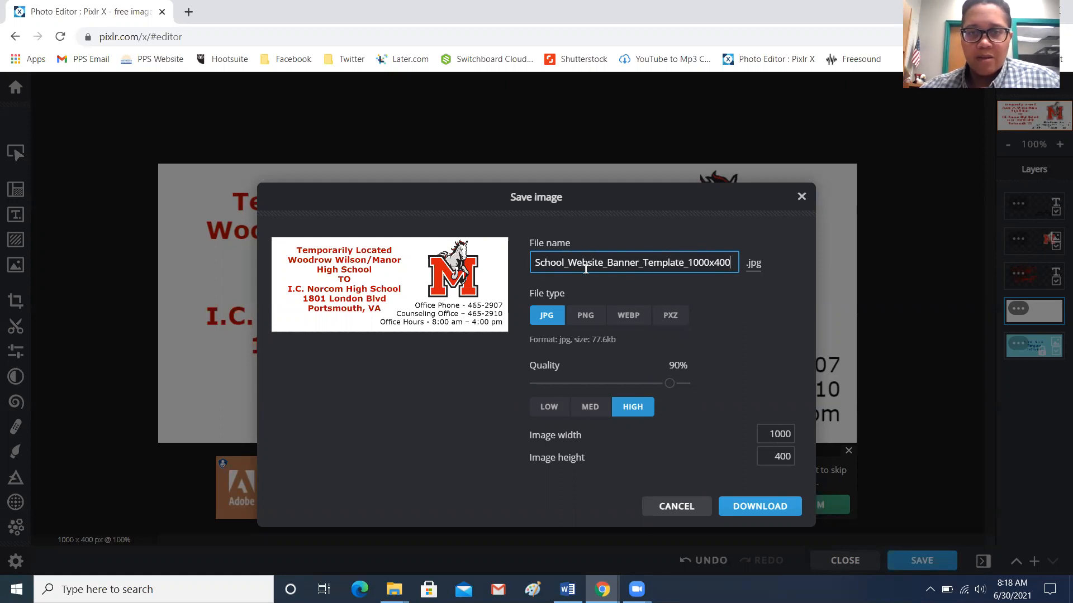
Step: Replace the export file name with MHS_Announcement
left_click_drag(535, 265, 734, 270)
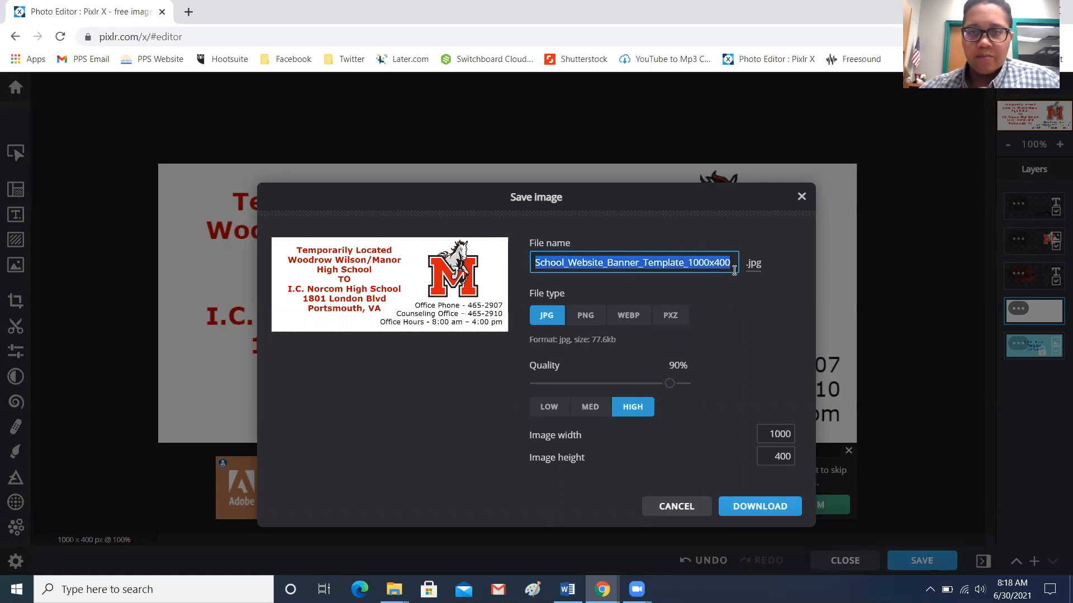
type("MHS")
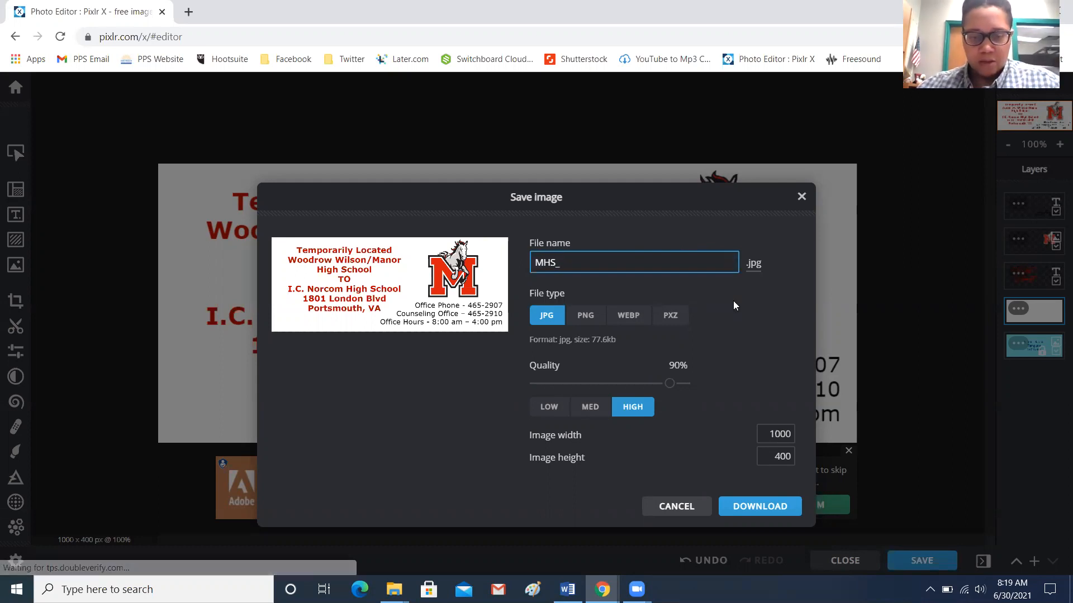
type("_An")
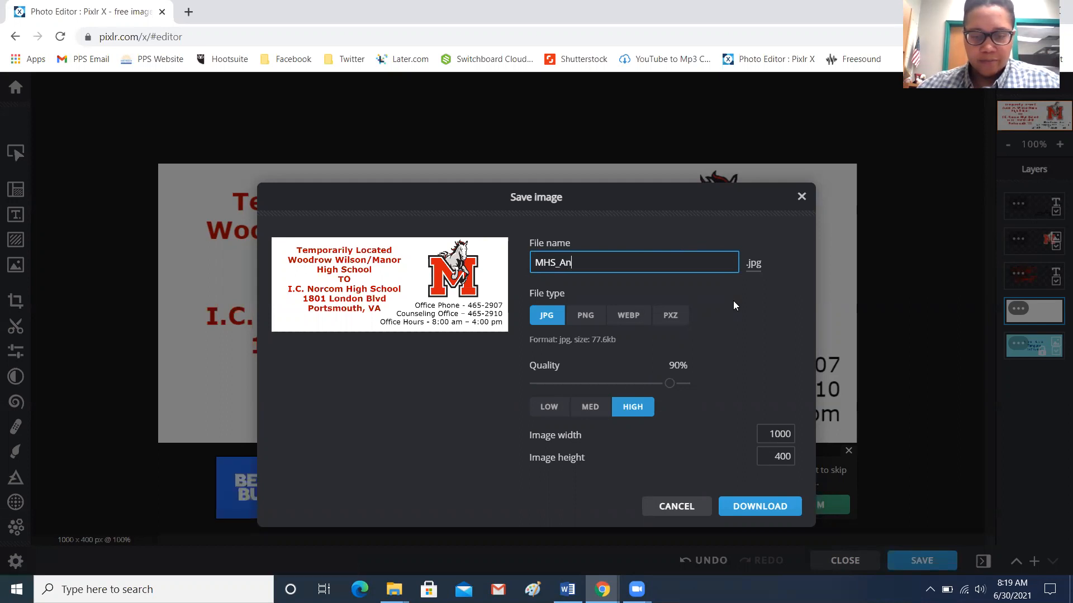
type("nouncement")
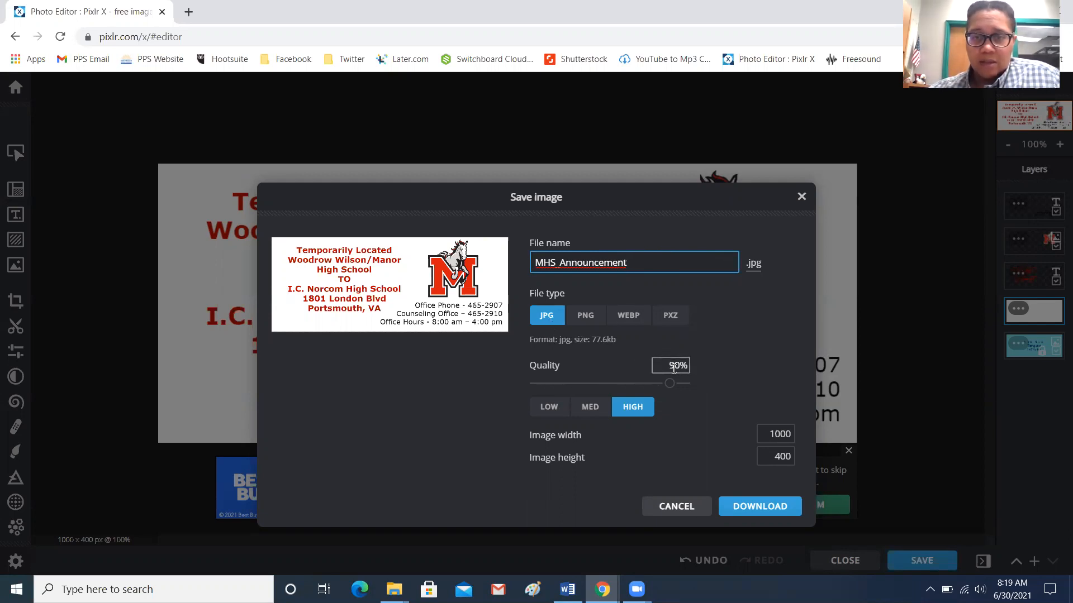
Step: Set the JPG to high quality at 100%, download the banner image, and dismiss the download notices
left_click_drag(670, 384, 696, 385)
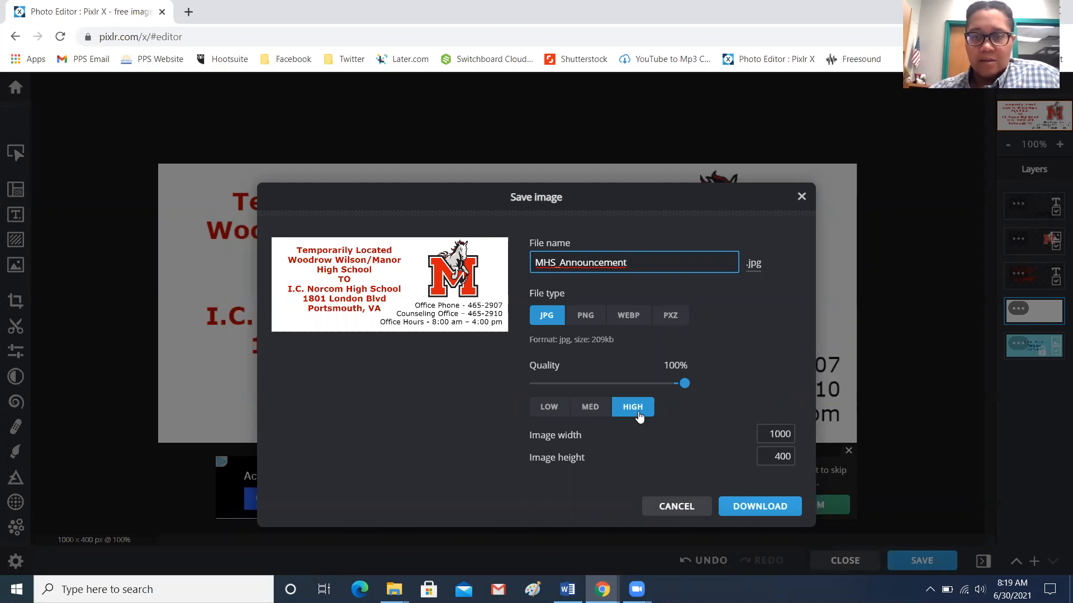
left_click(541, 413)
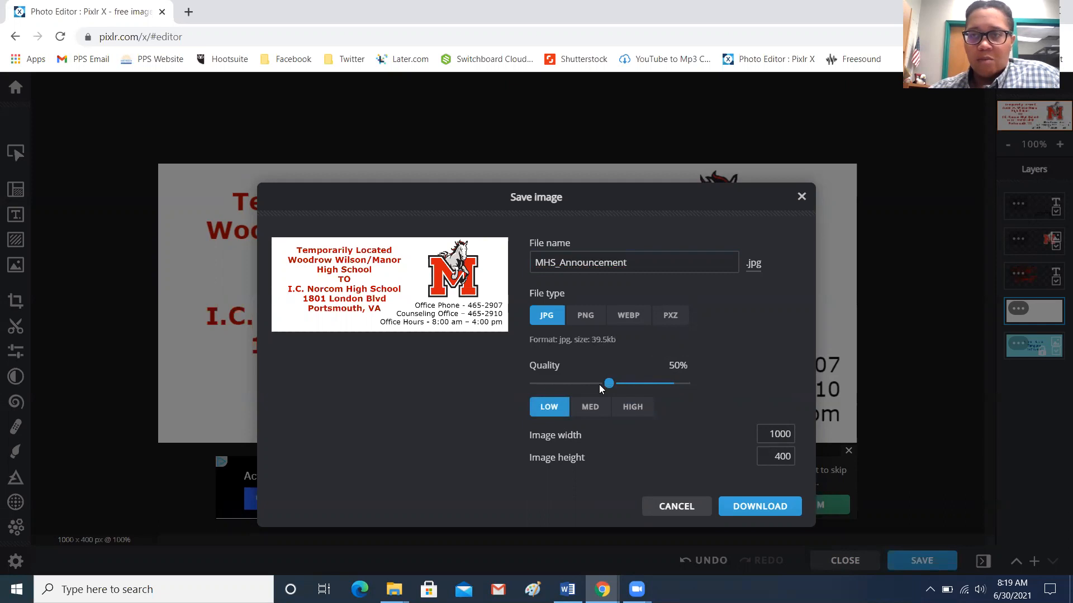
left_click_drag(609, 385, 709, 387)
left_click(632, 407)
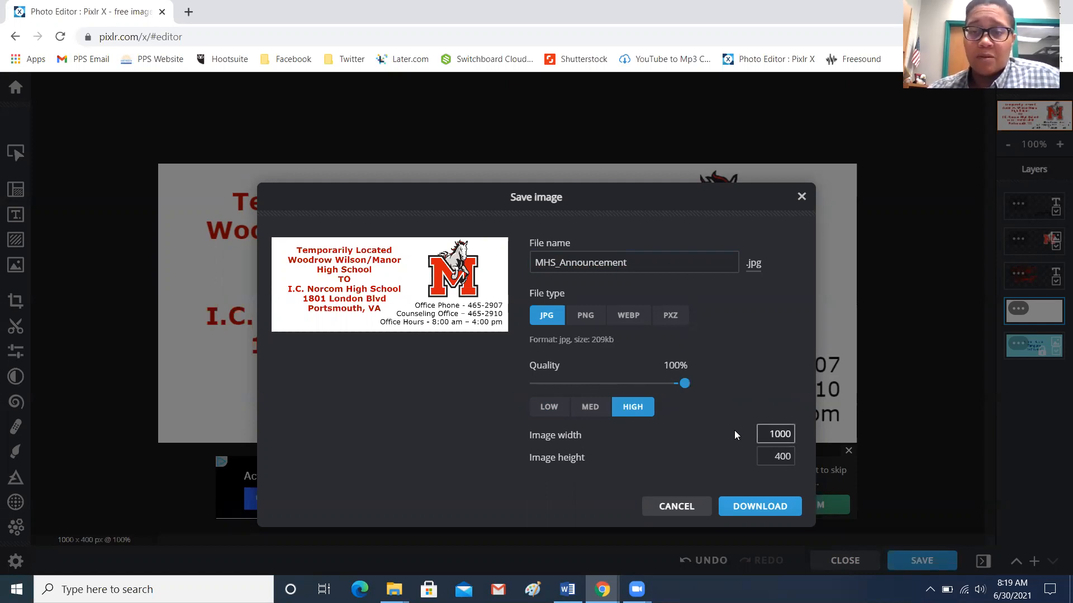
left_click(752, 509)
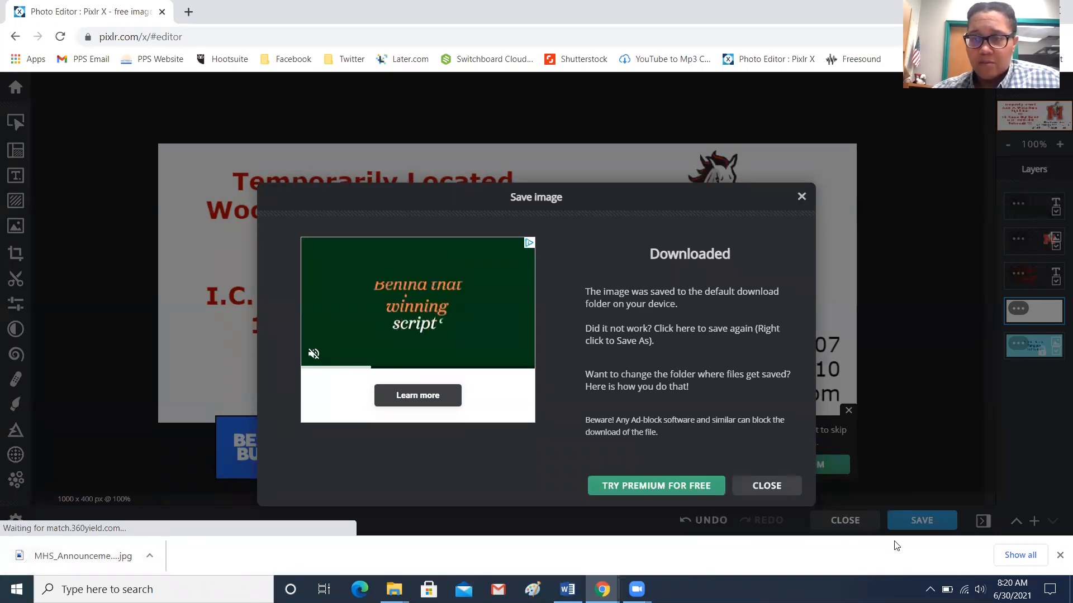
left_click(1058, 555)
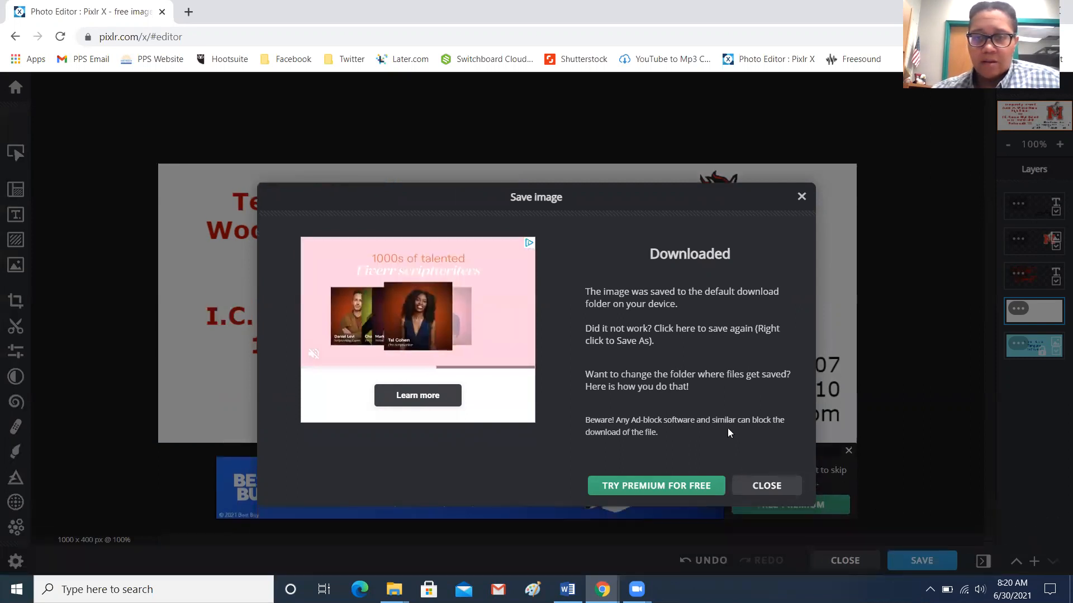
left_click(763, 487)
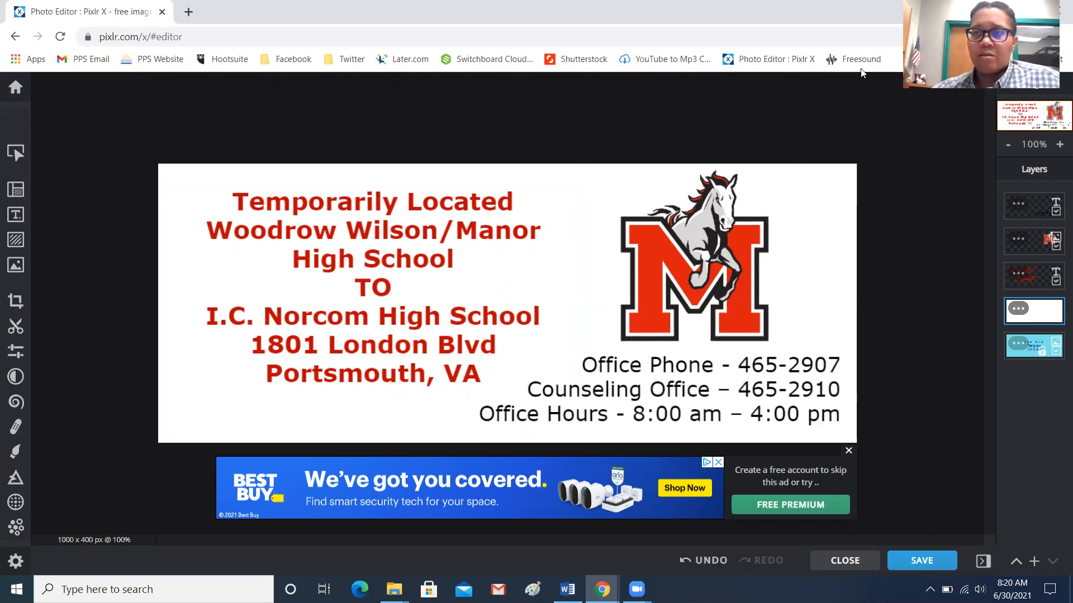
Step: Clear the open windows aside and check the Downloads folder in File Explorer for the MHS_Announcement image
left_click(994, 7)
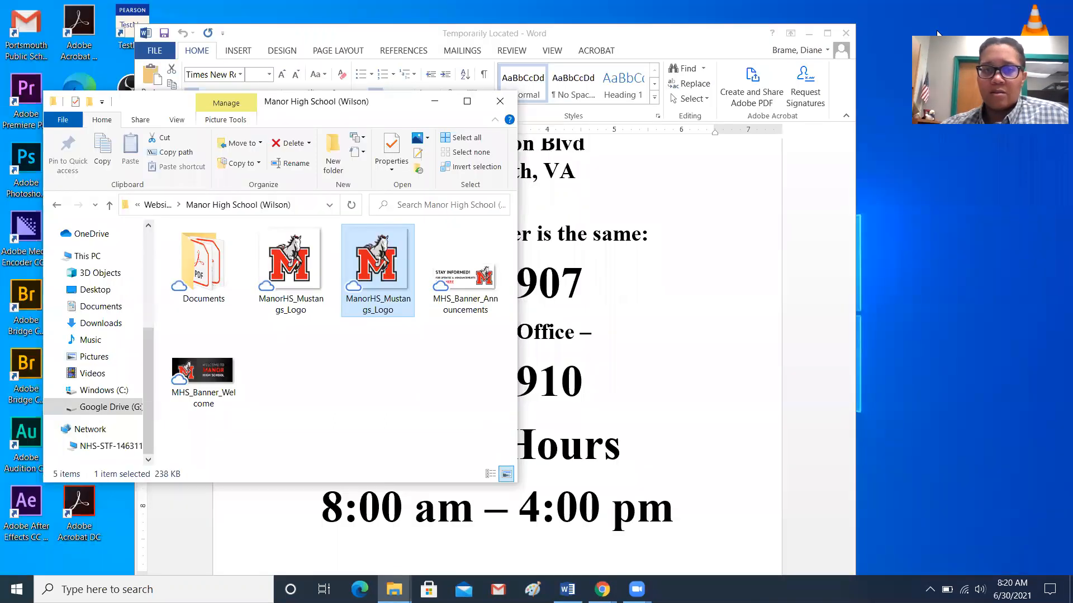
left_click(808, 36)
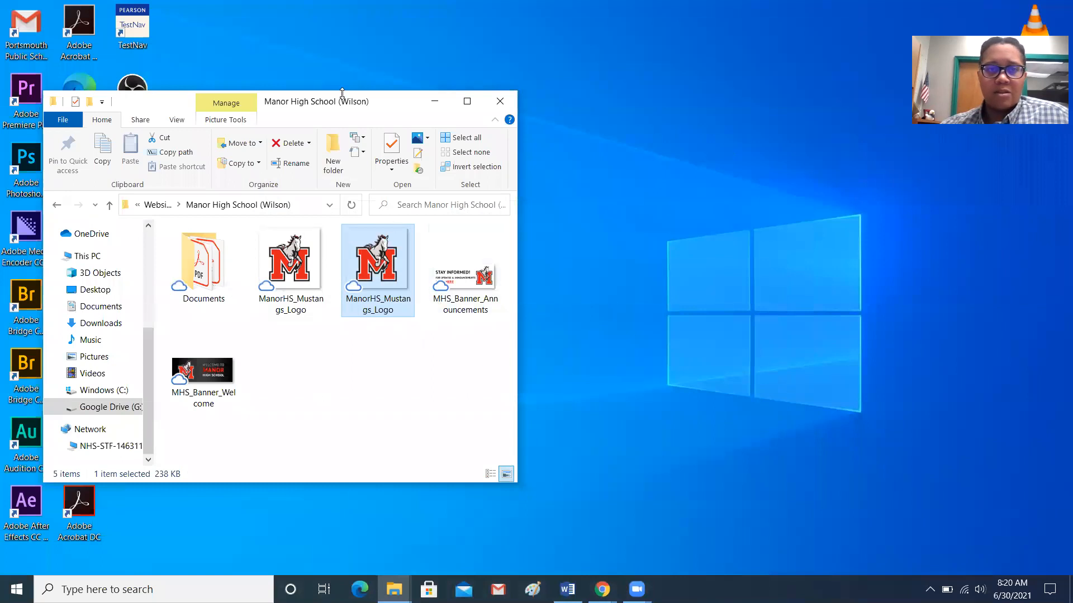
left_click_drag(345, 111, 577, 99)
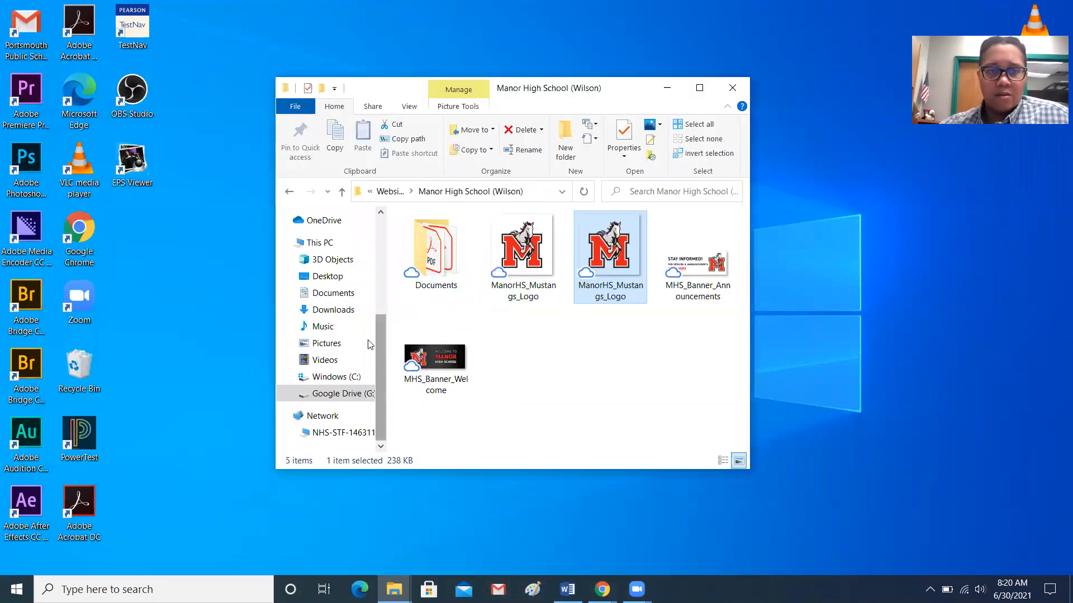
left_click(353, 313)
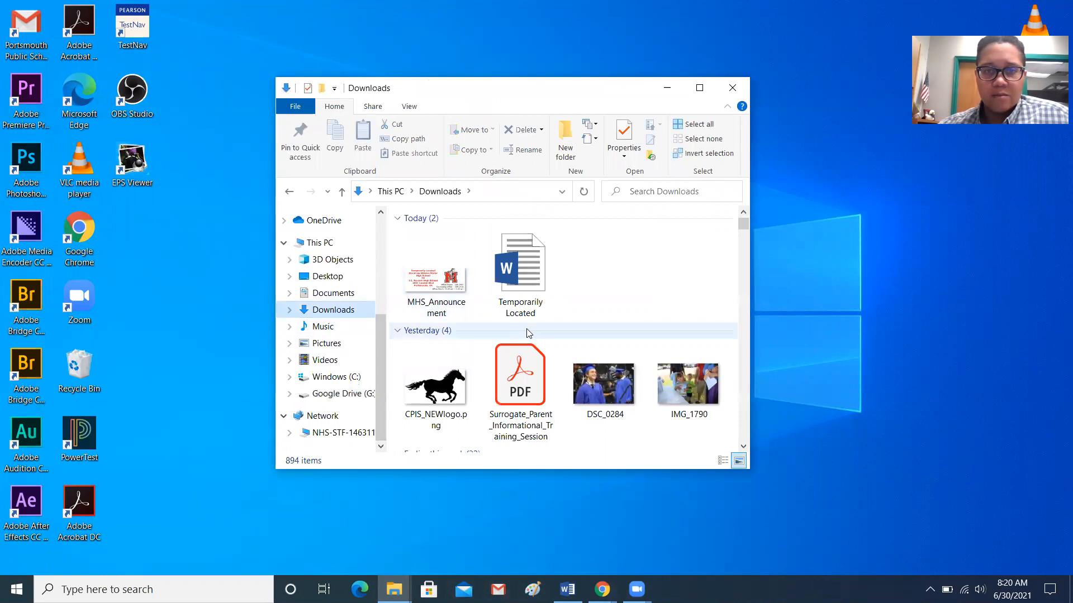
left_click(446, 285)
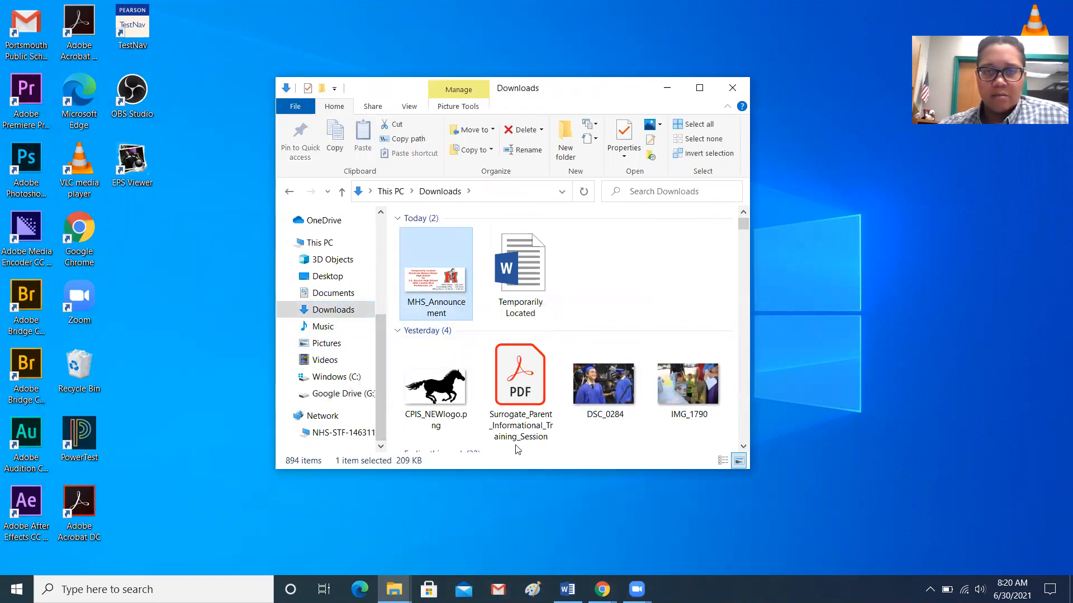
left_click(667, 91)
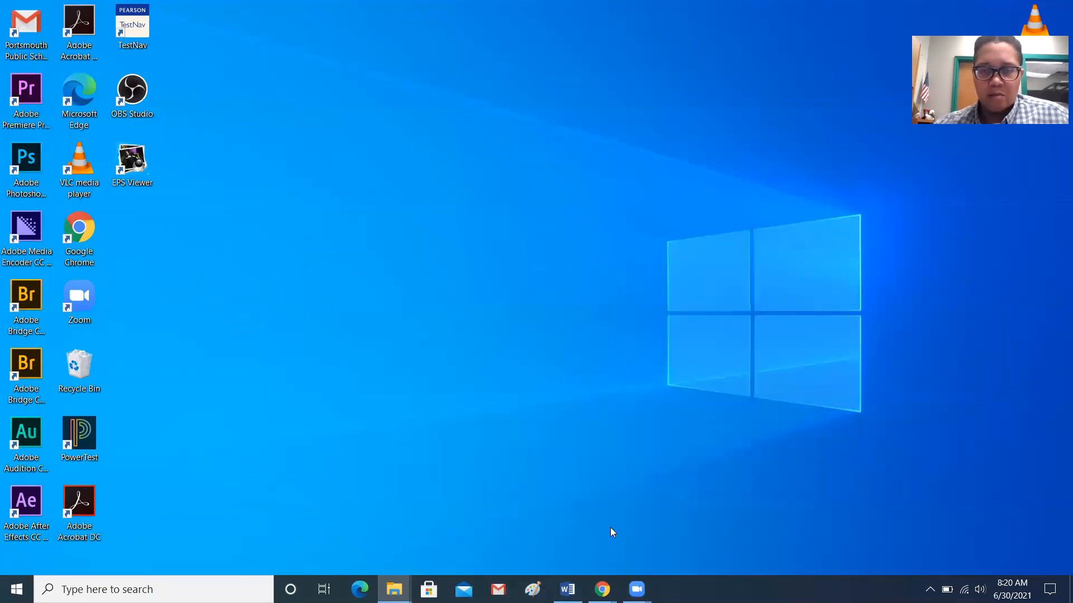
Step: Switch to Chrome, open the PPS website in a new tab, and go to the Woodrow Wilson High School site
mouse_move(602, 589)
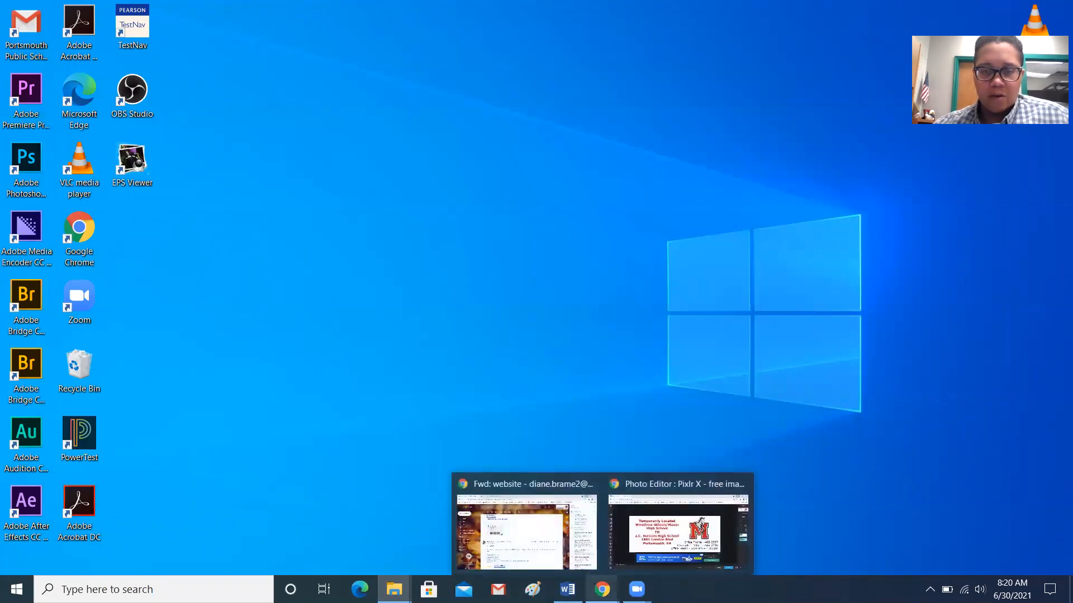
left_click(643, 552)
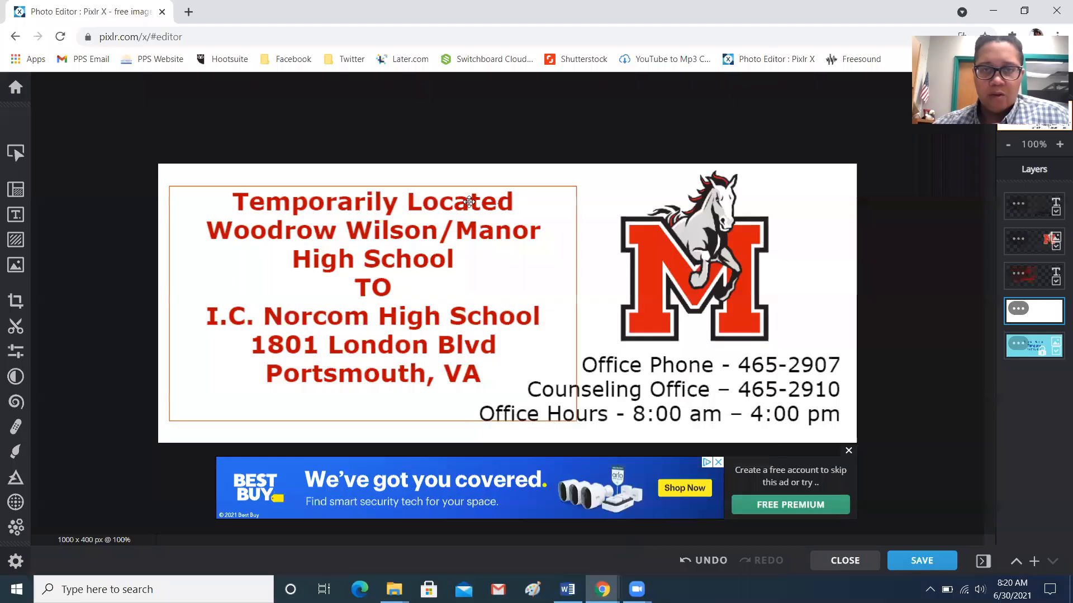
left_click(188, 12)
left_click(161, 60)
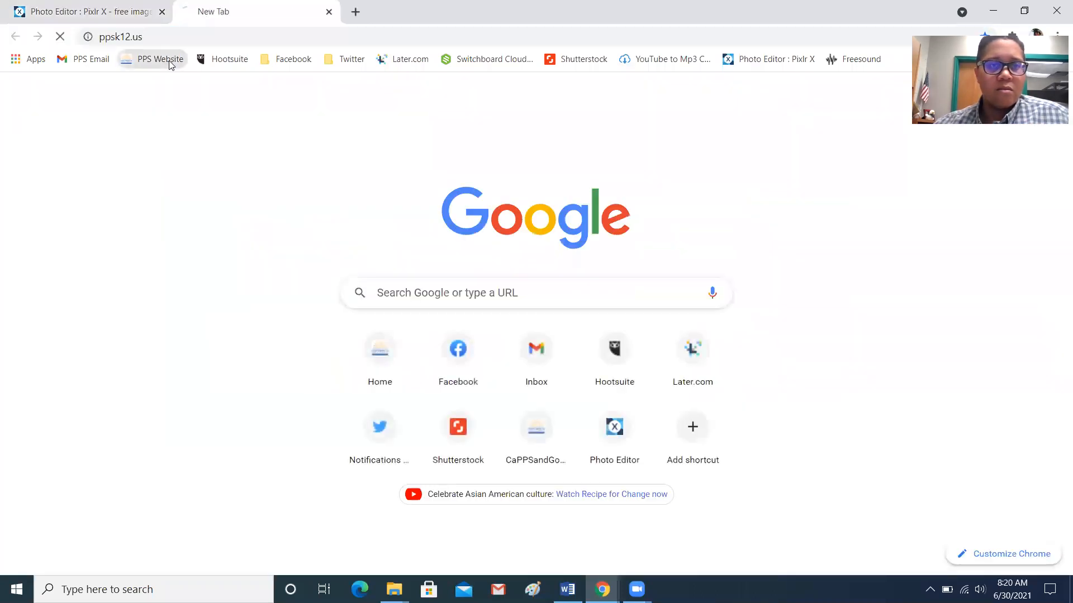
mouse_move(193, 133)
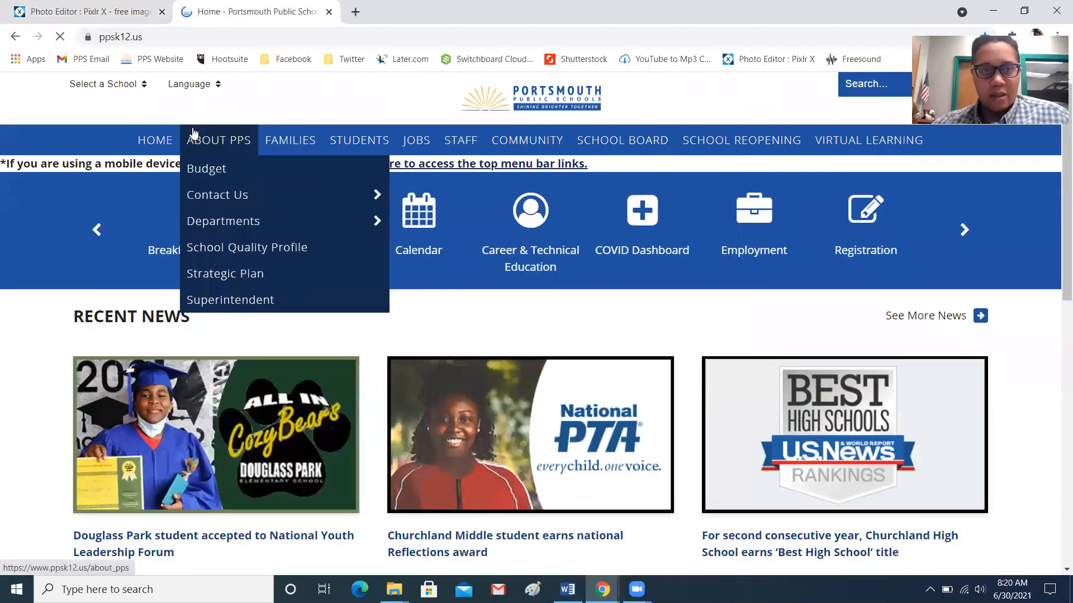
left_click(132, 88)
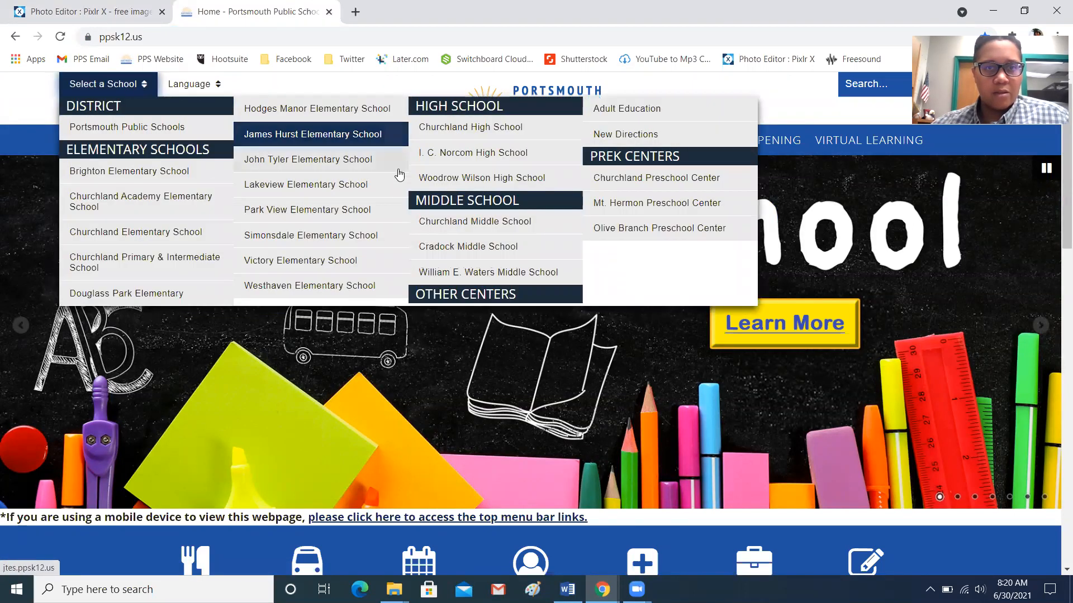
left_click(452, 177)
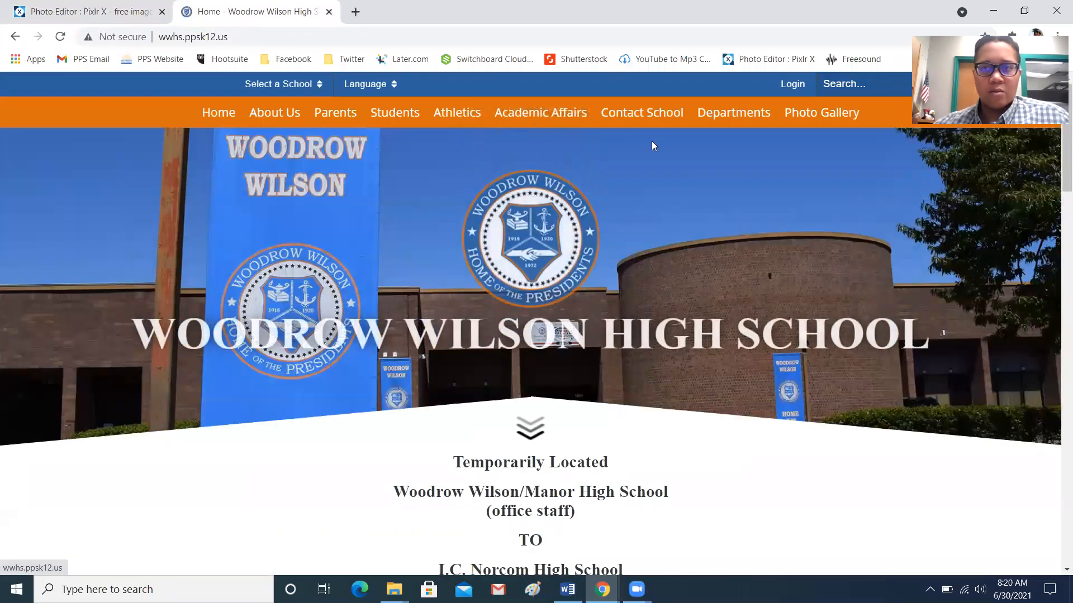
Step: Log in to the school website with the saved username and account password
left_click(792, 84)
left_click(536, 164)
left_click(539, 195)
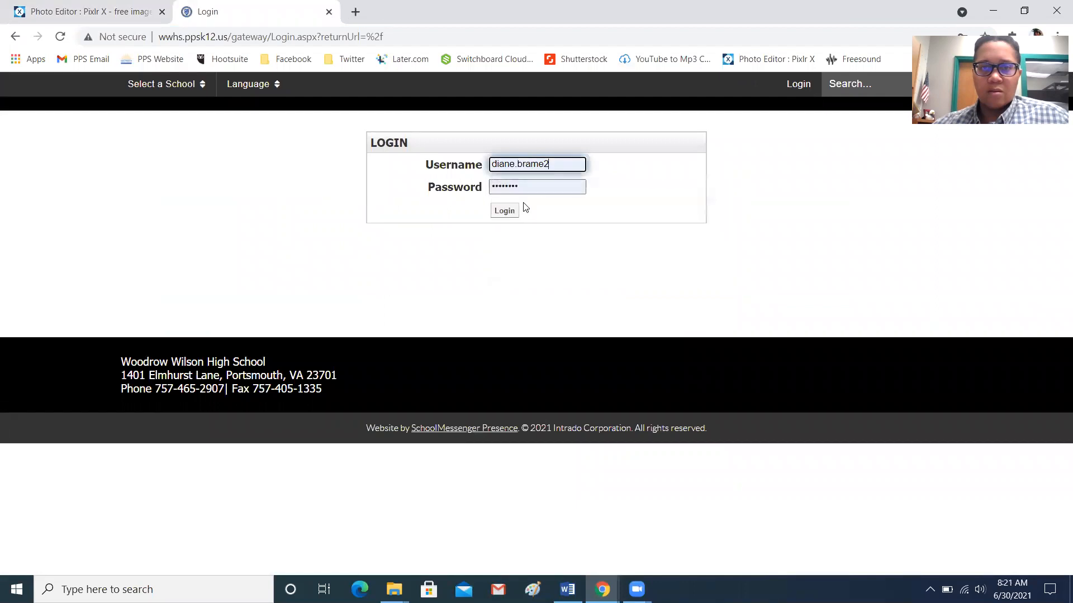
left_click(505, 210)
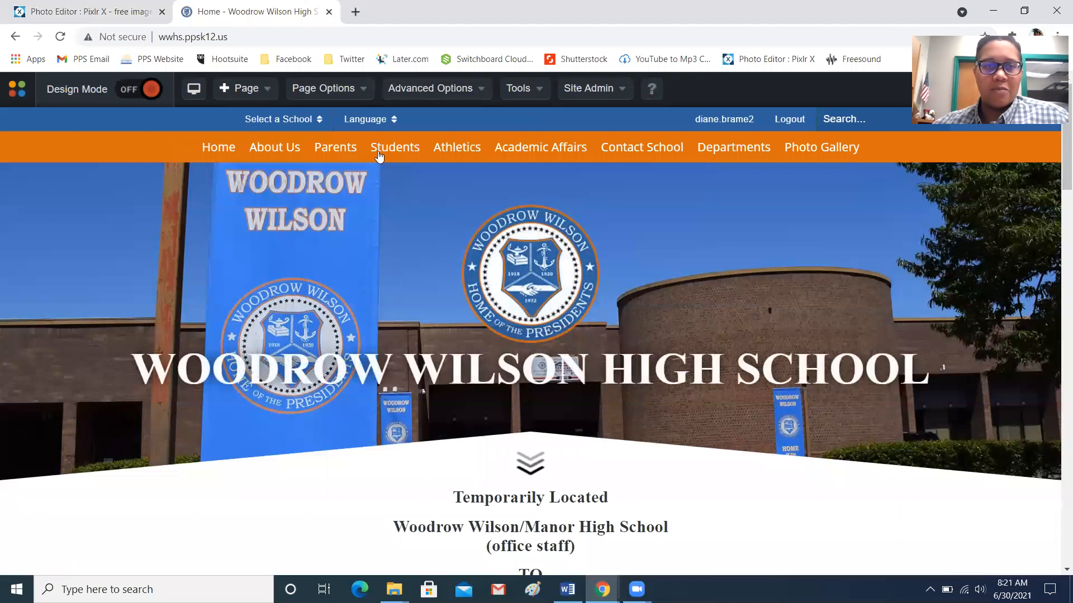
Step: View the school site's subpages and open the Home (1) page
left_click(351, 91)
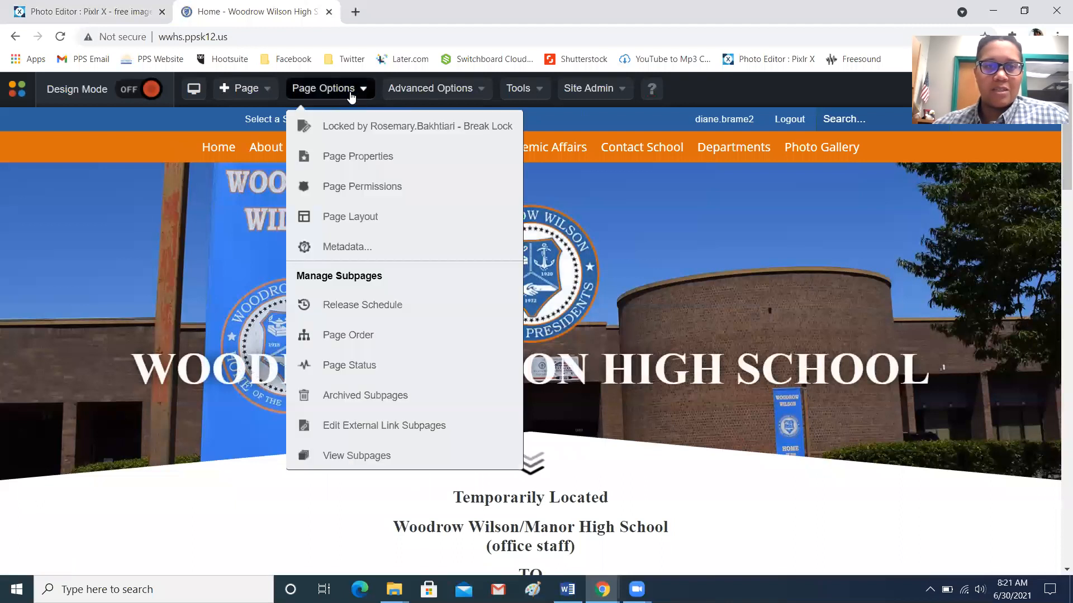
left_click(368, 455)
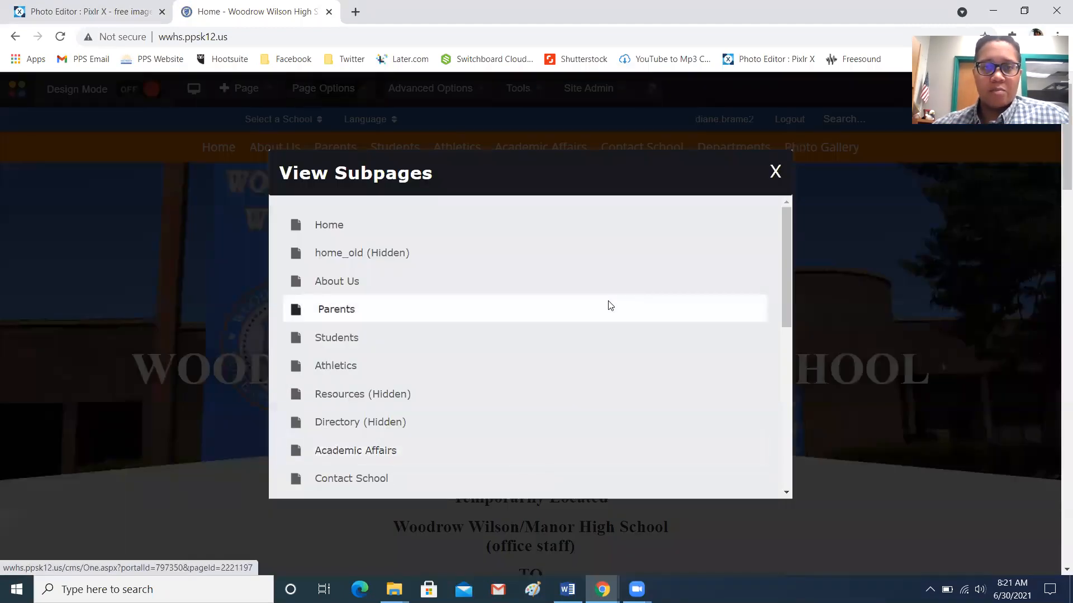
left_click_drag(787, 237, 781, 409)
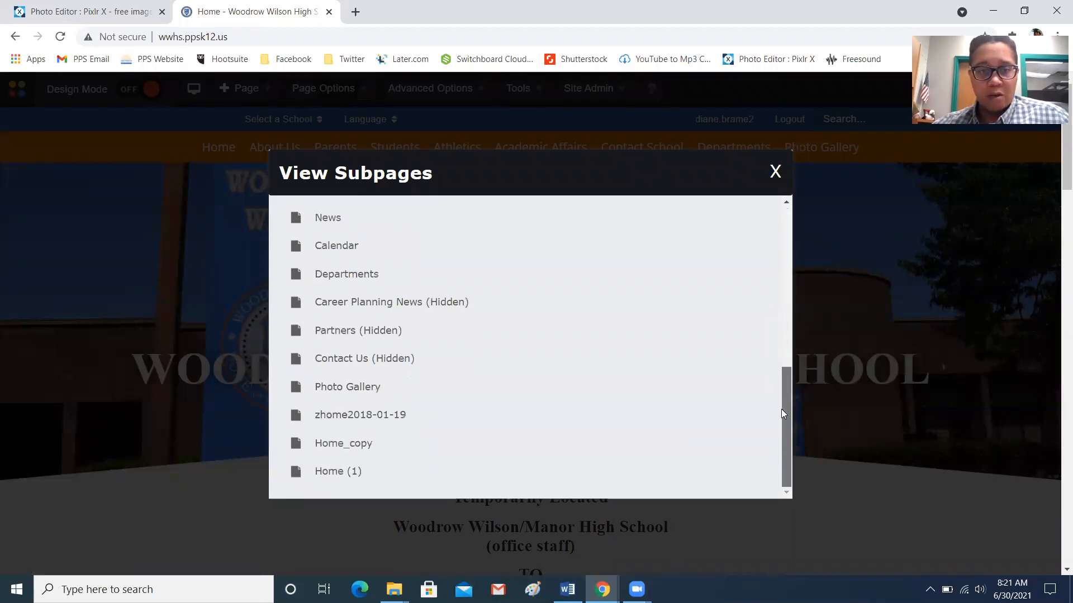
left_click(357, 471)
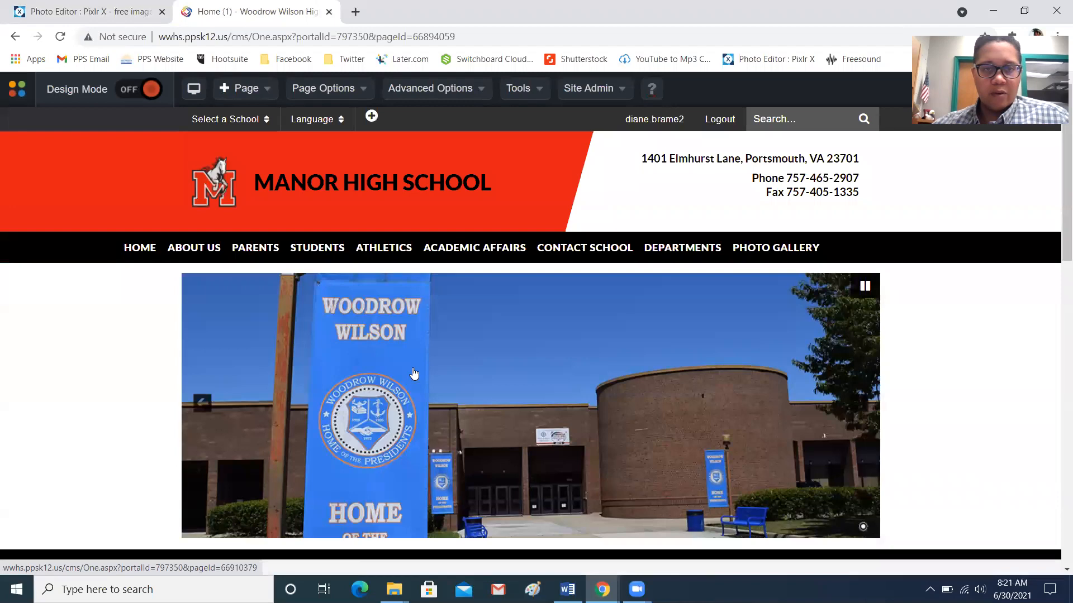
mouse_move(1057, 177)
left_mouse_down()
mouse_move(1057, 462)
mouse_move(1057, 158)
left_mouse_up()
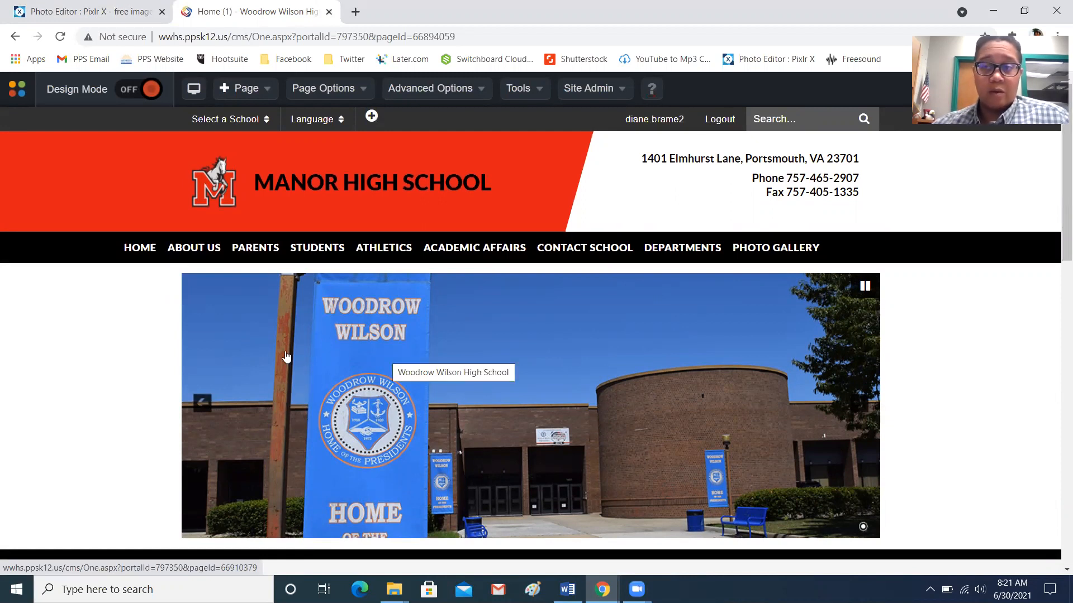
Step: Turn on Design Mode for the Home (1) page and open its Banner portlet for editing
left_click(151, 87)
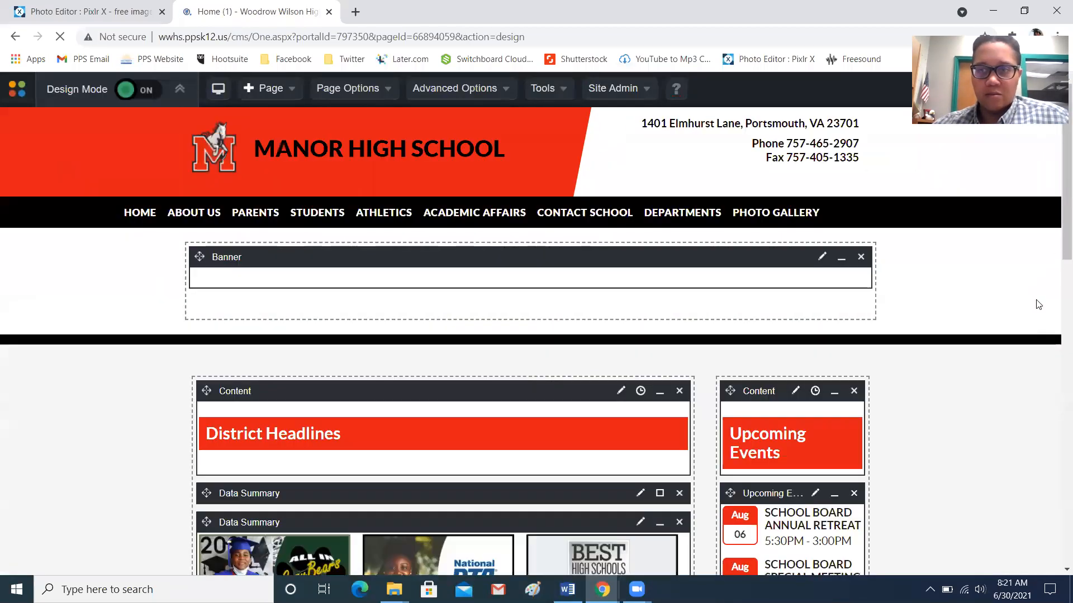
scroll(1057, 246, "down", 1)
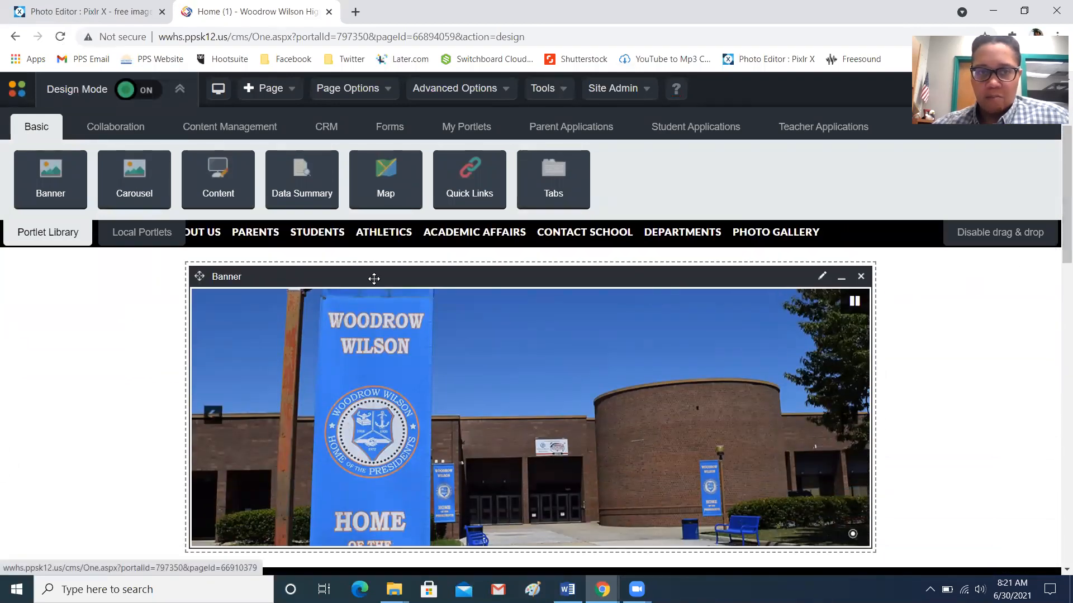
left_click(820, 277)
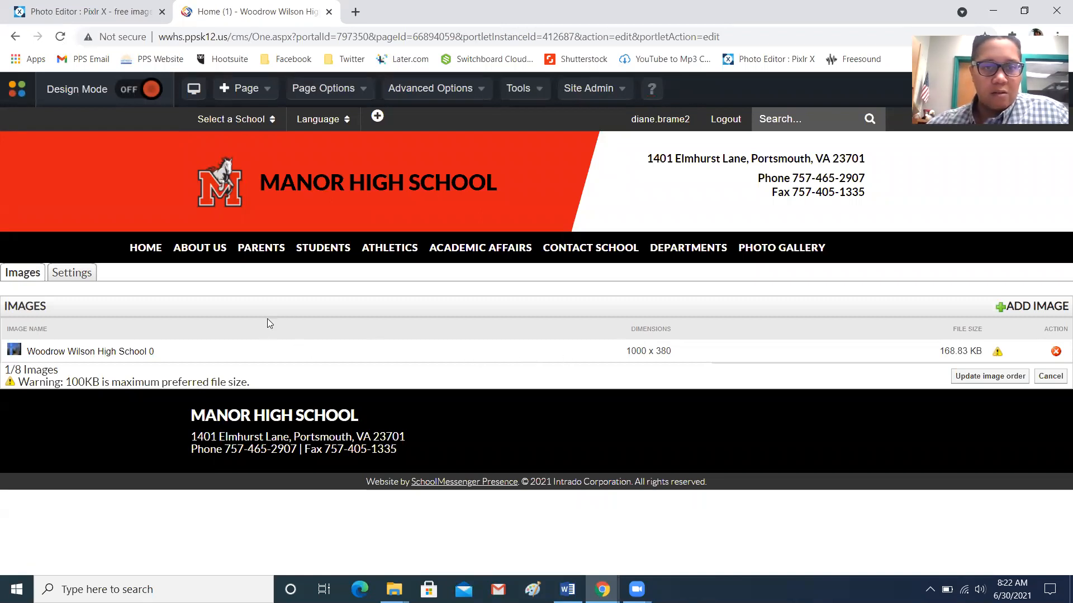
Step: Start adding a banner image and upload MHS_Announcement from the Downloads folder into the site's Banner_Images folder
left_click(1018, 305)
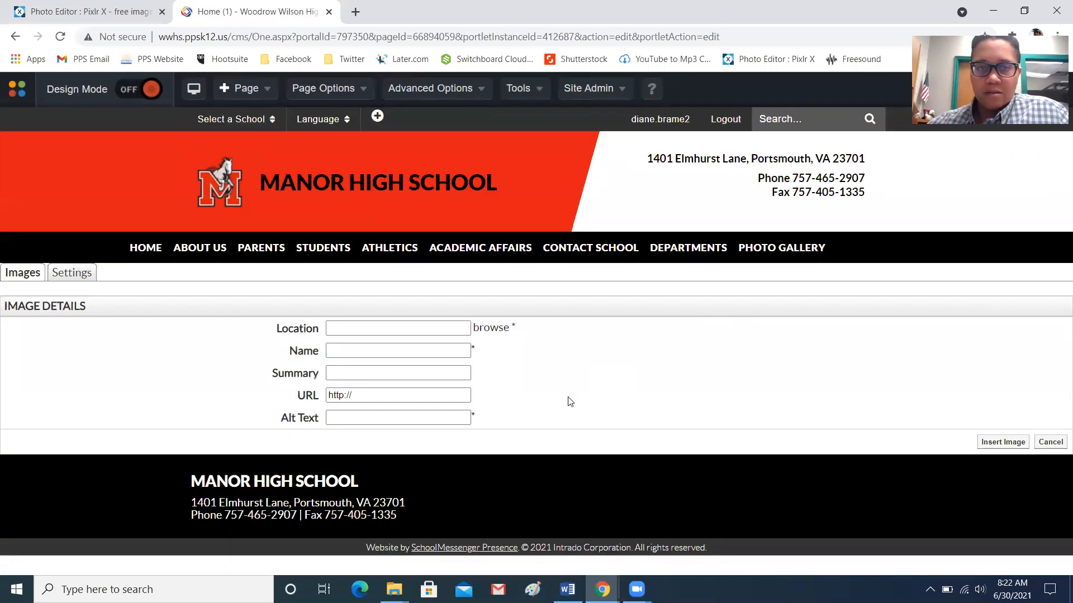
left_click(495, 330)
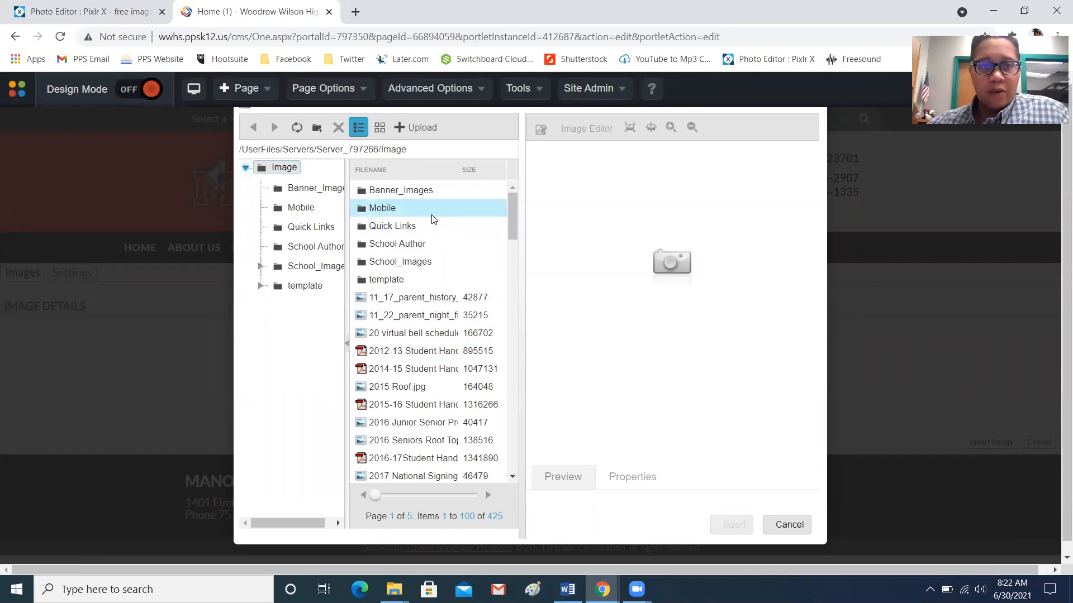
double_click(407, 191)
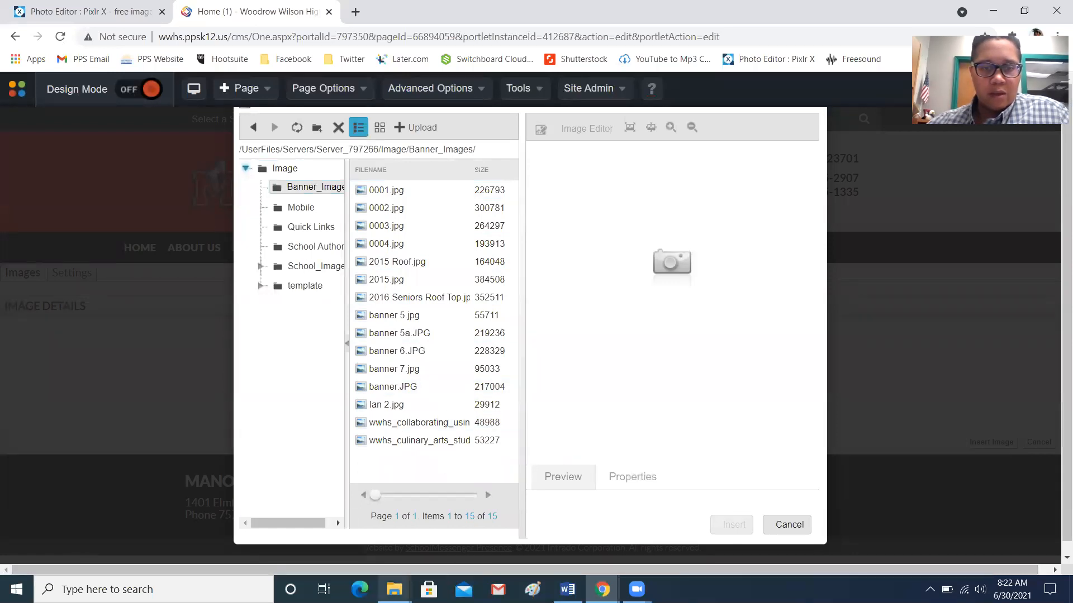
mouse_move(394, 589)
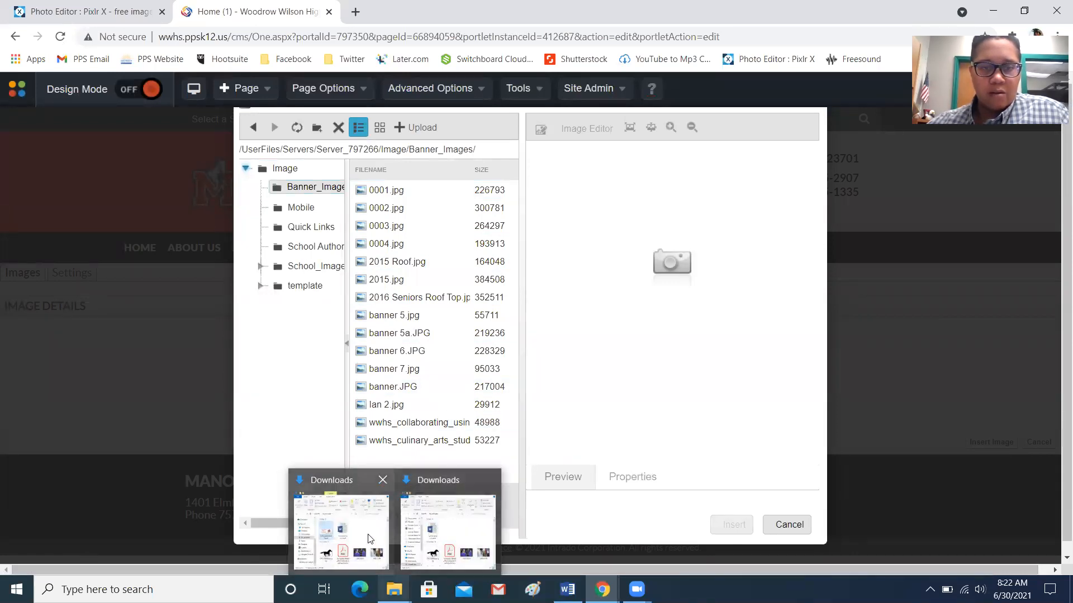
left_click(438, 541)
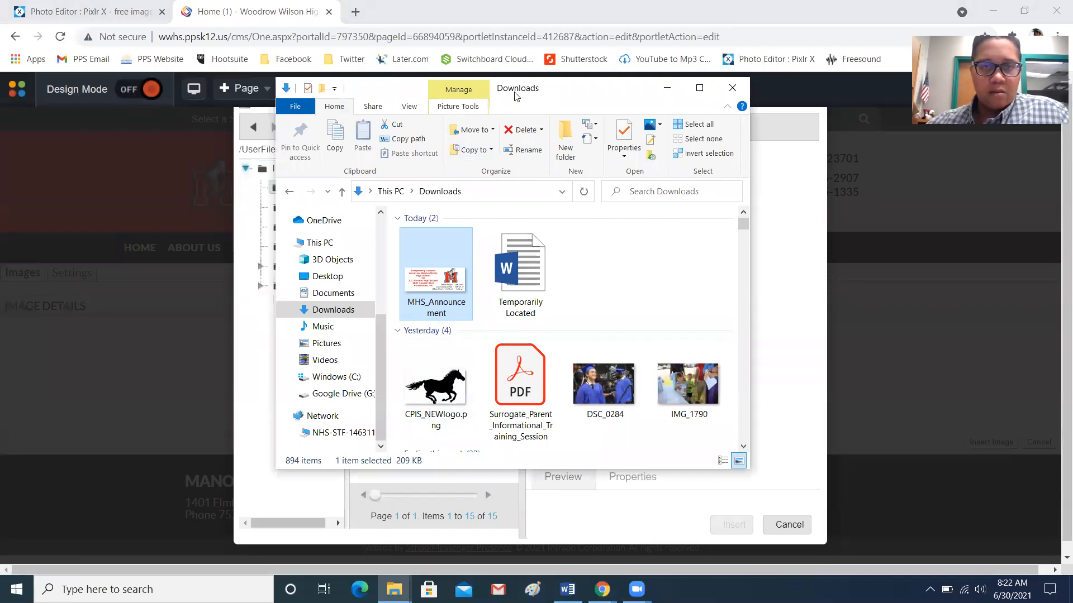
left_click_drag(522, 98, 838, 80)
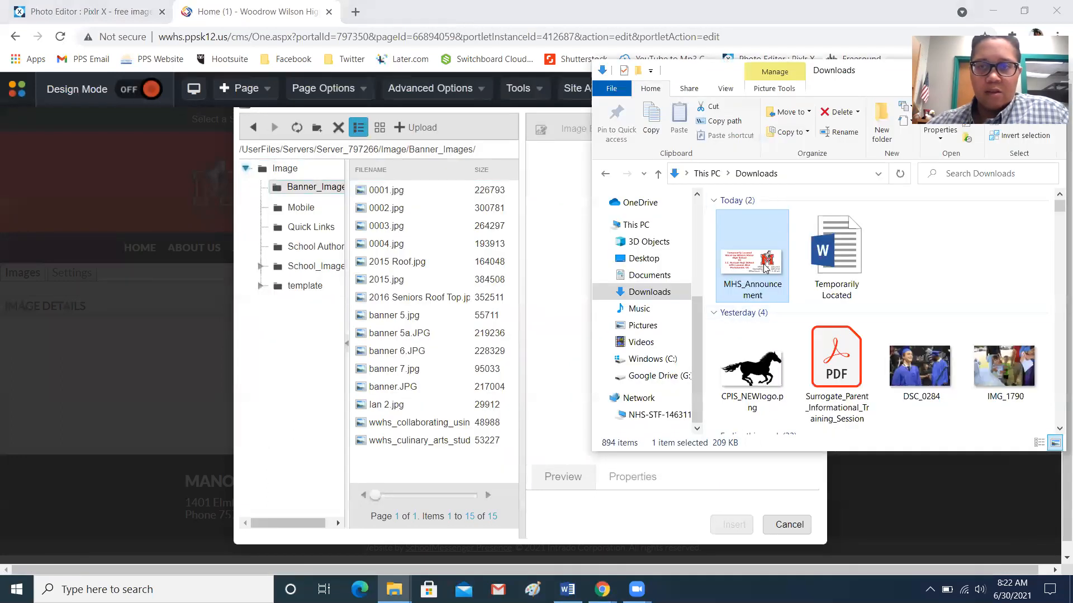
left_click_drag(744, 278, 454, 446)
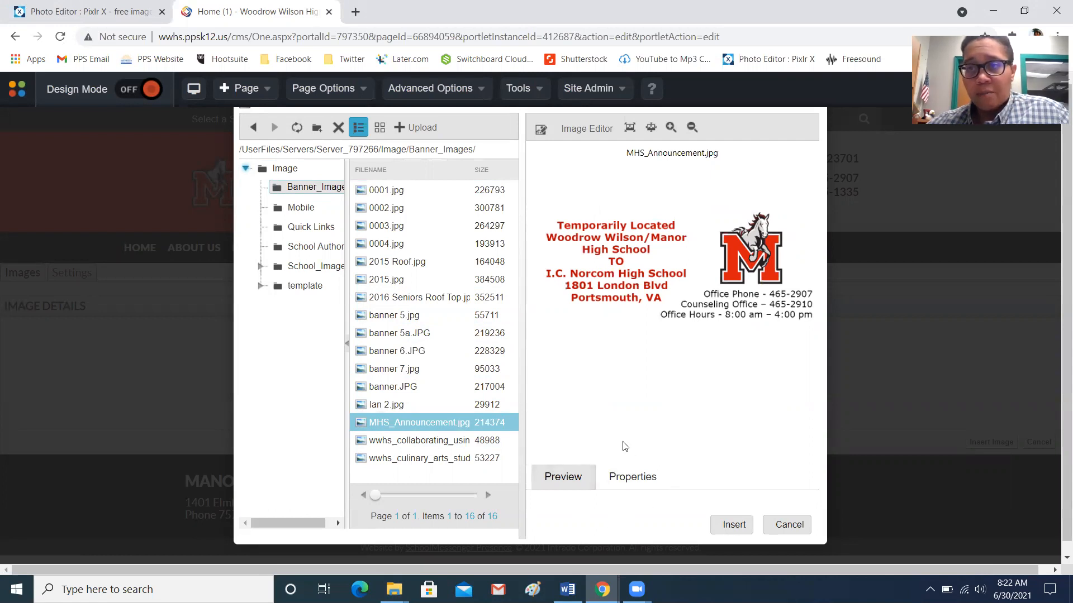
Step: Check the properties and preview of MHS_Announcement.jpg and insert it as the new banner image's file
left_click(645, 480)
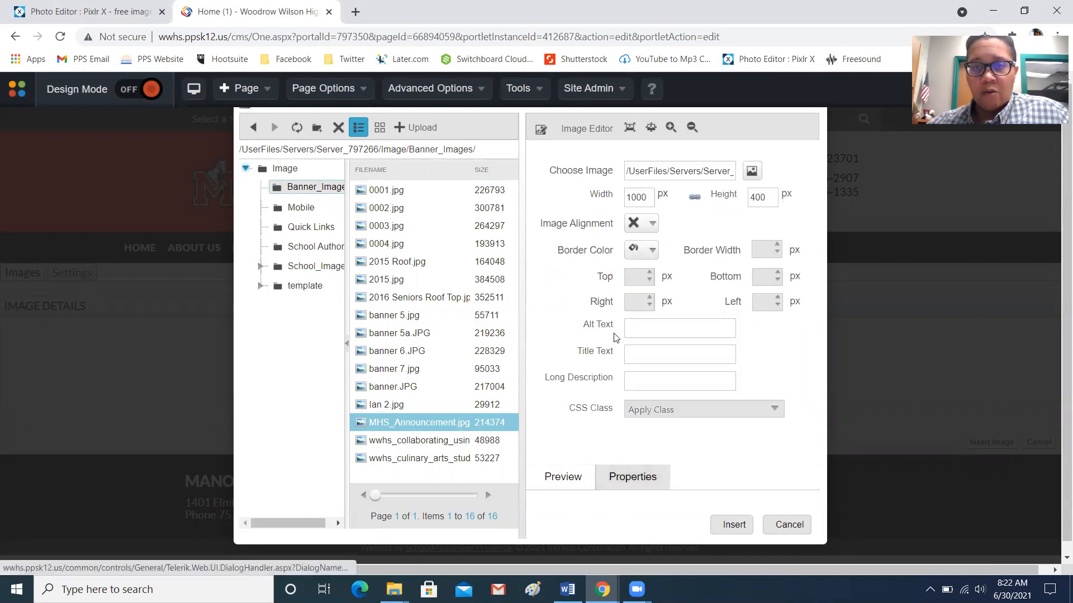
left_click(638, 328)
left_click(575, 476)
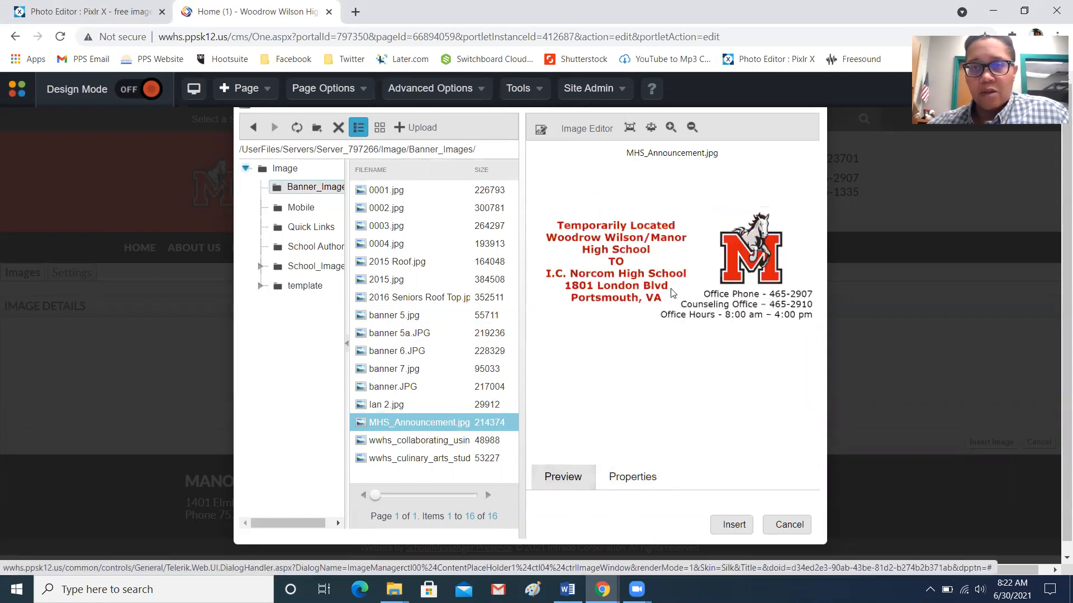
left_click(732, 523)
Step: Name the image Location, set its alt text to Temporary Relocation, and insert it into the banner
left_click(445, 348)
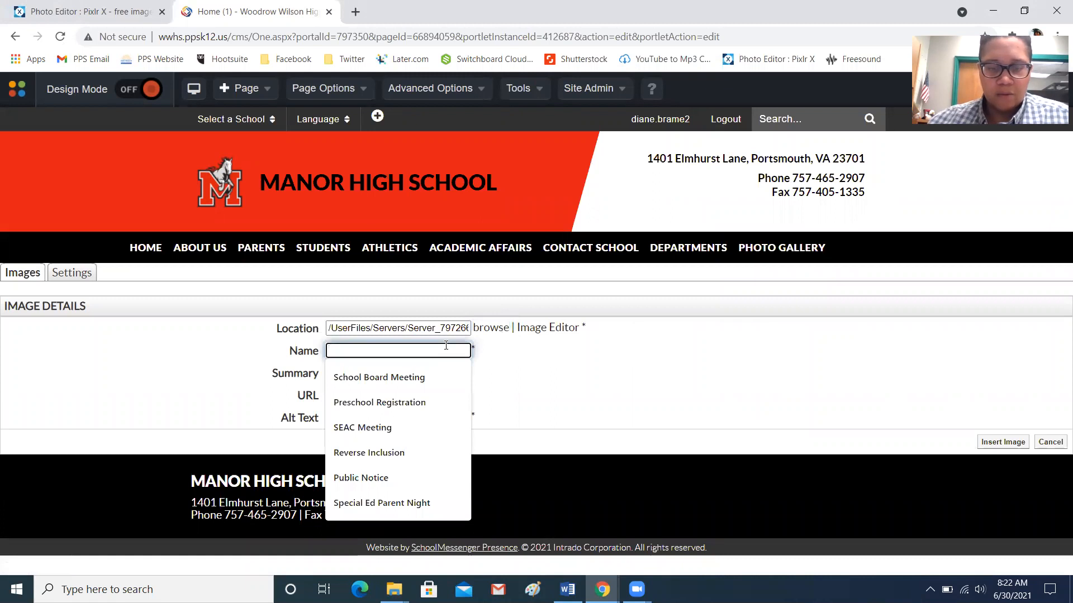
type("Location")
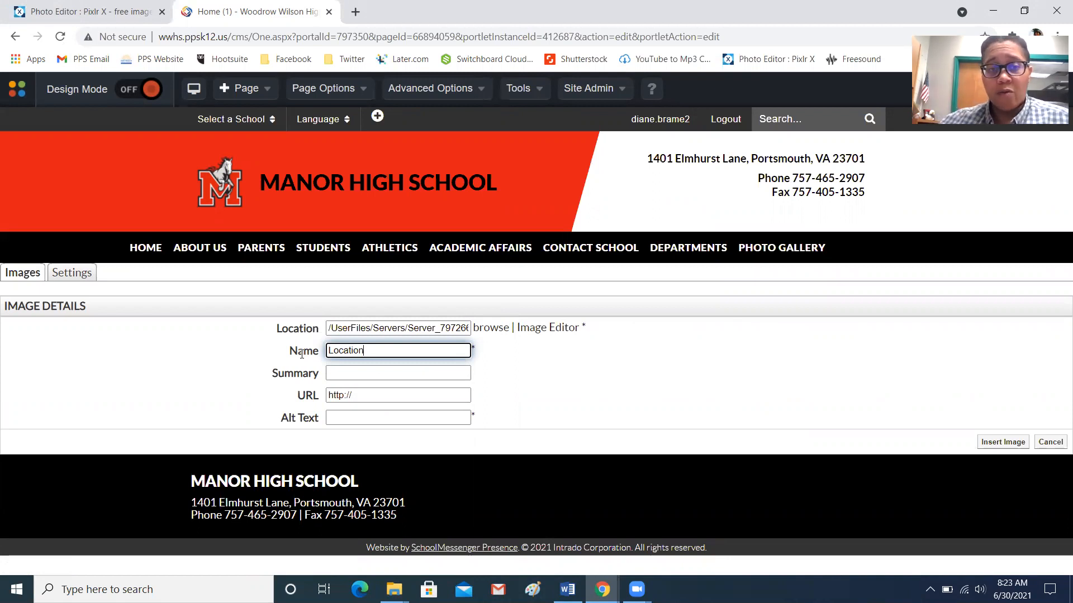
left_click(362, 419)
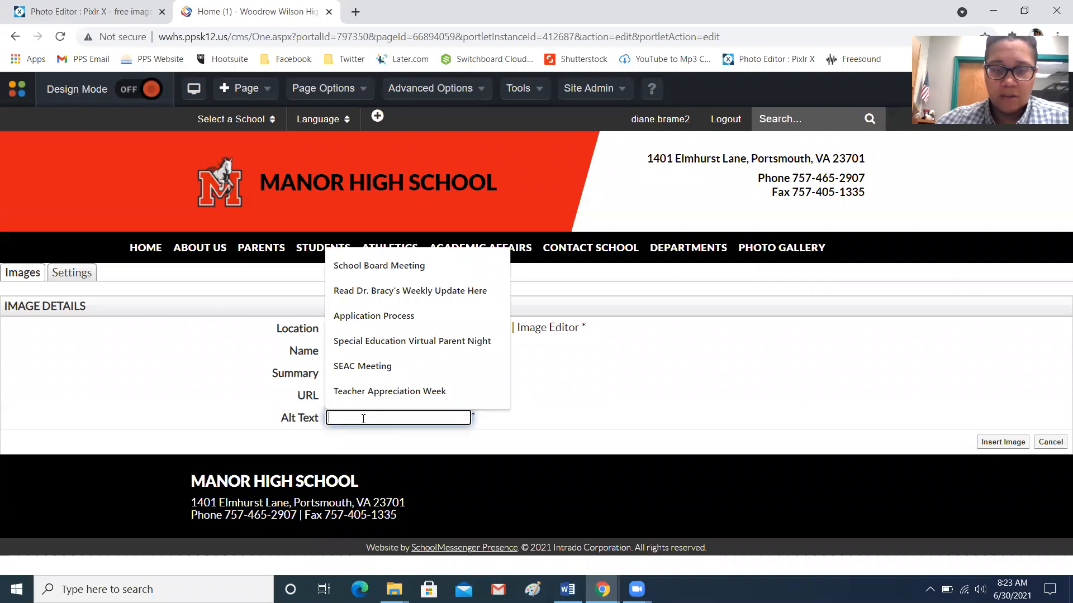
type("Temporary Relocation")
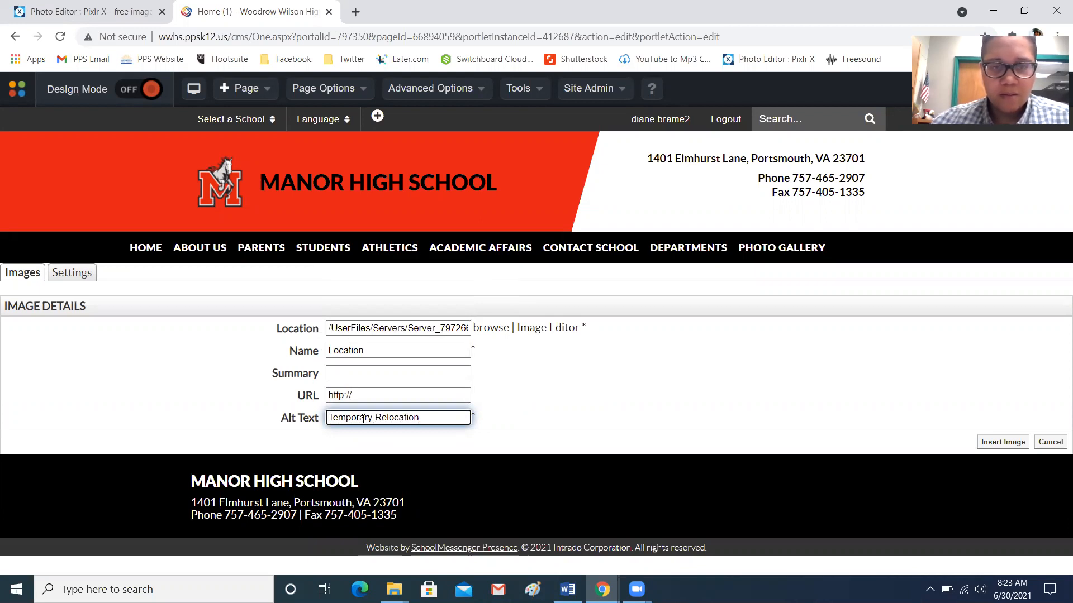
left_click(573, 400)
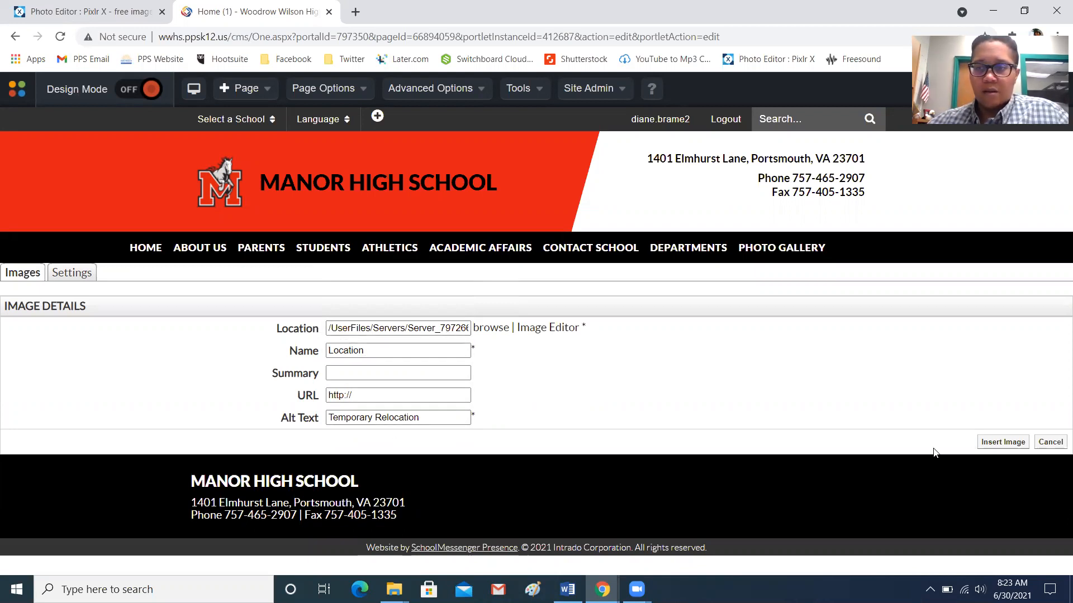
left_click(1010, 443)
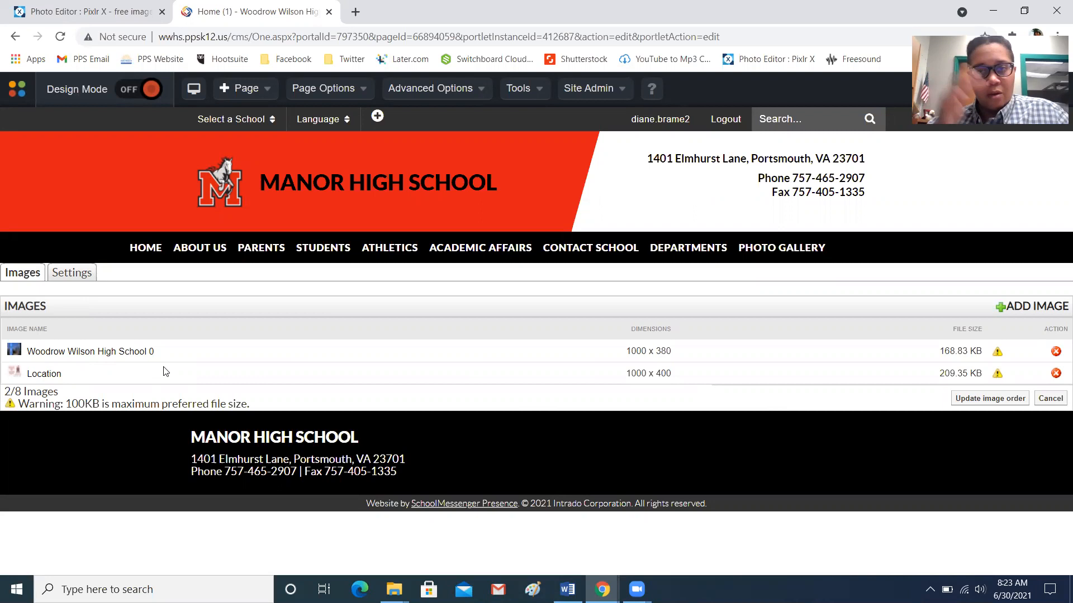
Step: Delete the Woodrow Wilson High School 0 image from the banner and update the image order
left_click(192, 358)
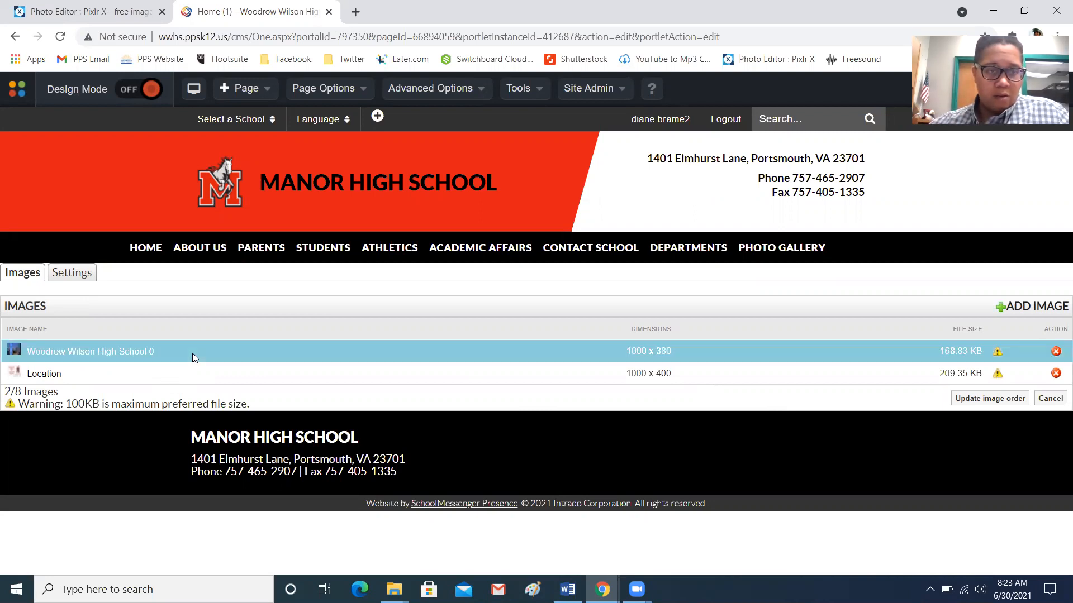
left_click(1055, 352)
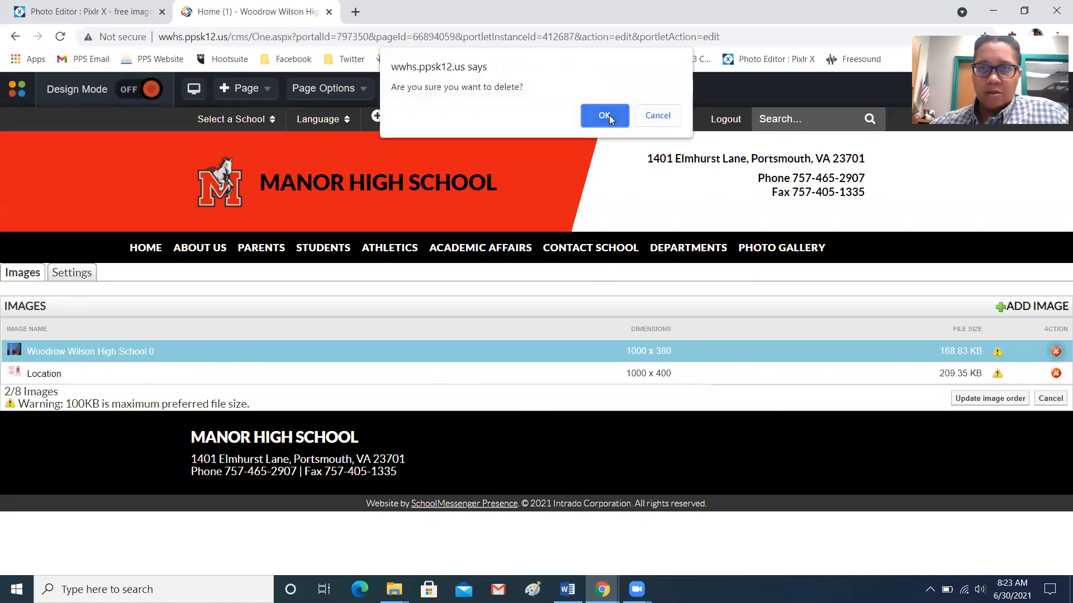
left_click(605, 115)
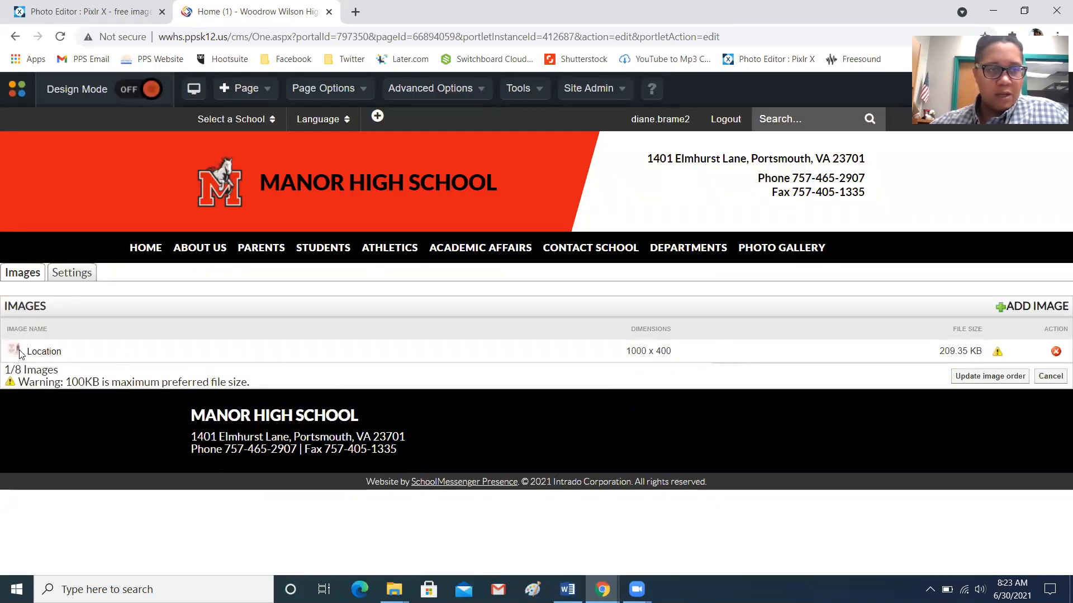
left_click(972, 377)
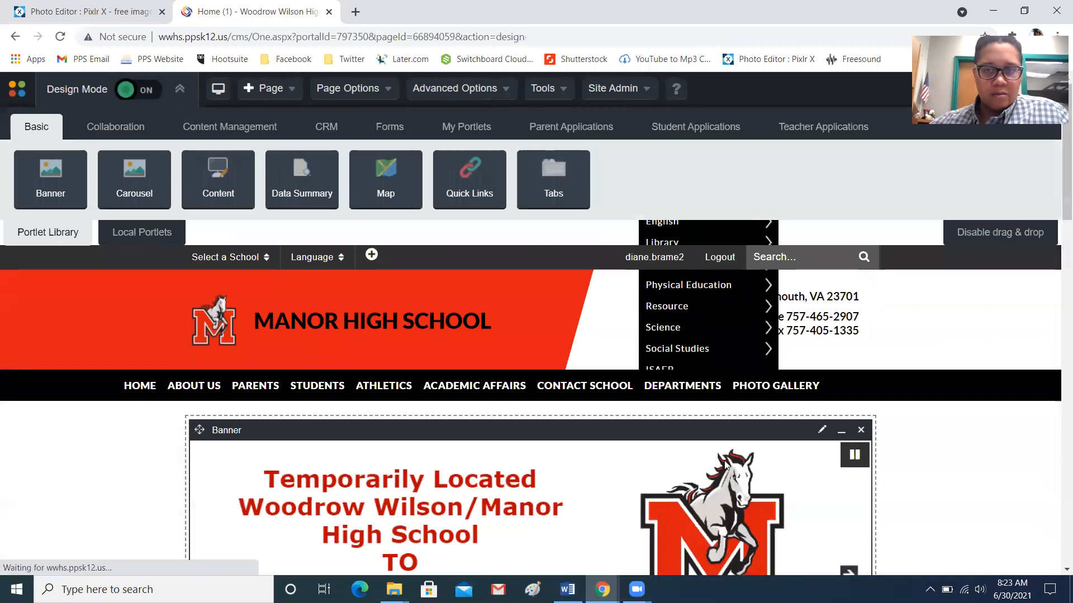
Step: Examine how the new announcement banner displays on the Home (1) page, including its text, logo and edges
scroll(1057, 224, "down", 5)
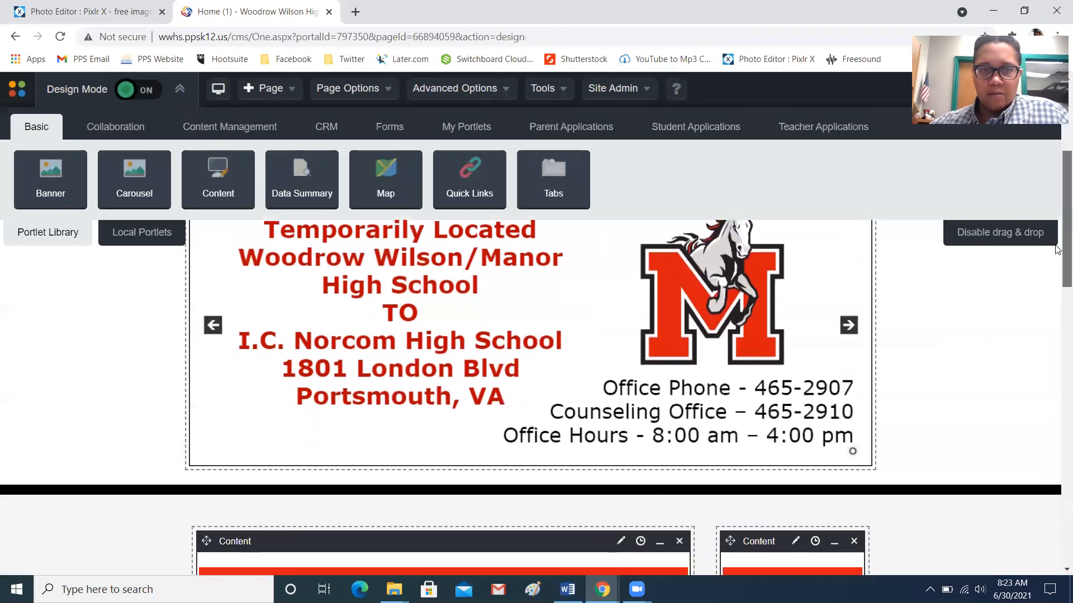
scroll(1058, 242, "up", 2)
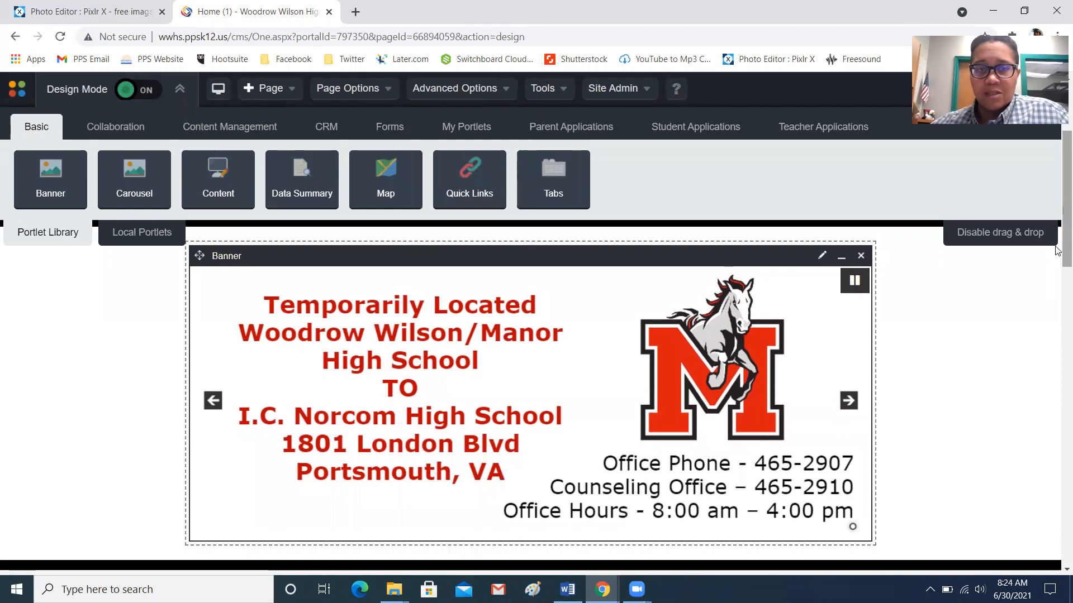
scroll(1058, 250, "down", 1)
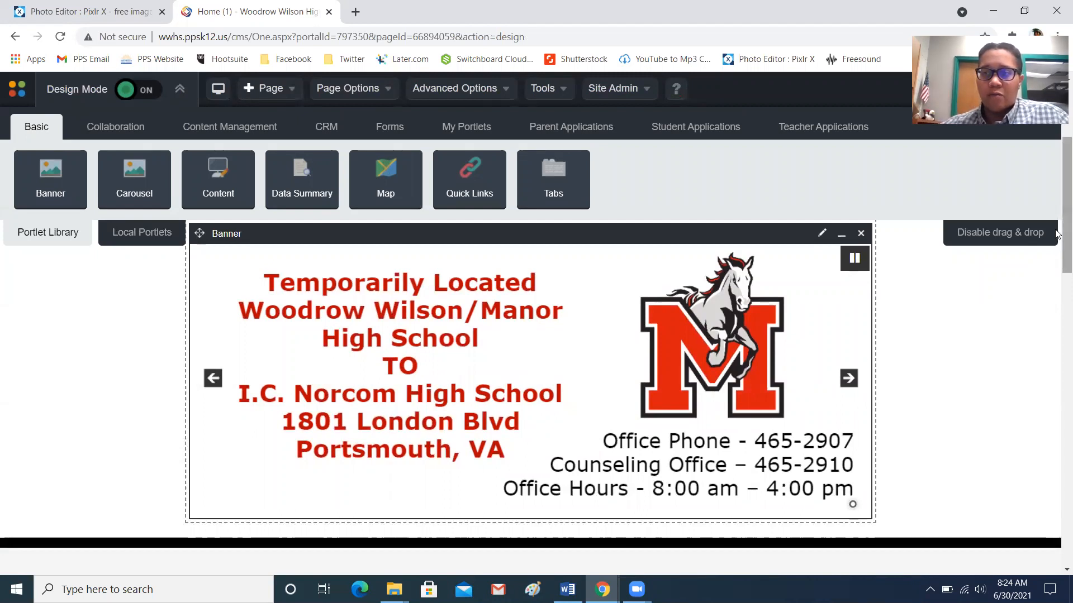
scroll(1058, 173, "up", 3)
scroll(1057, 173, "down", 4)
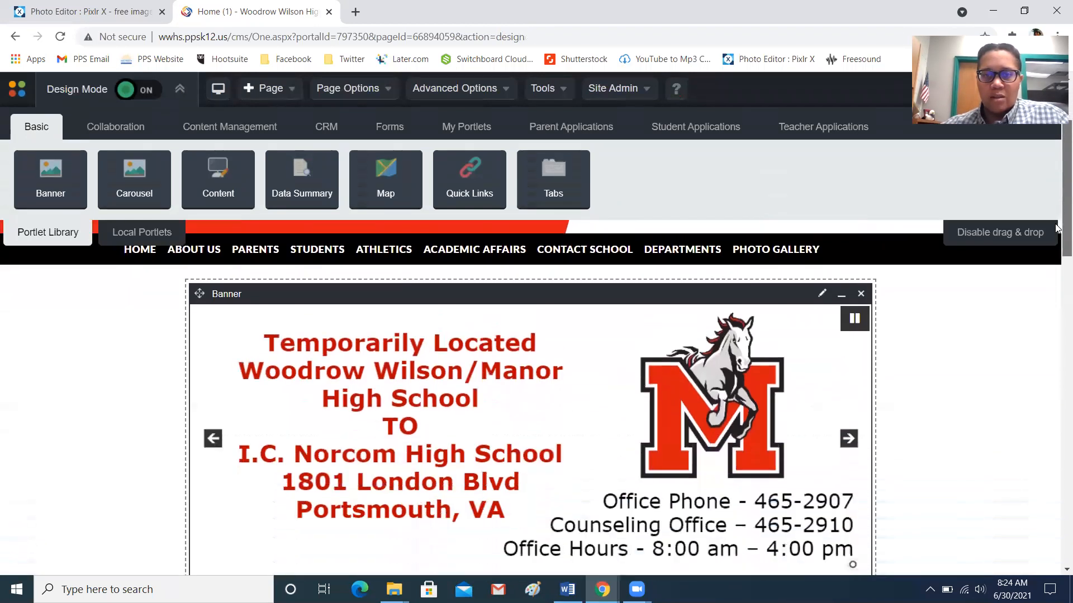
scroll(1057, 254, "down", 1)
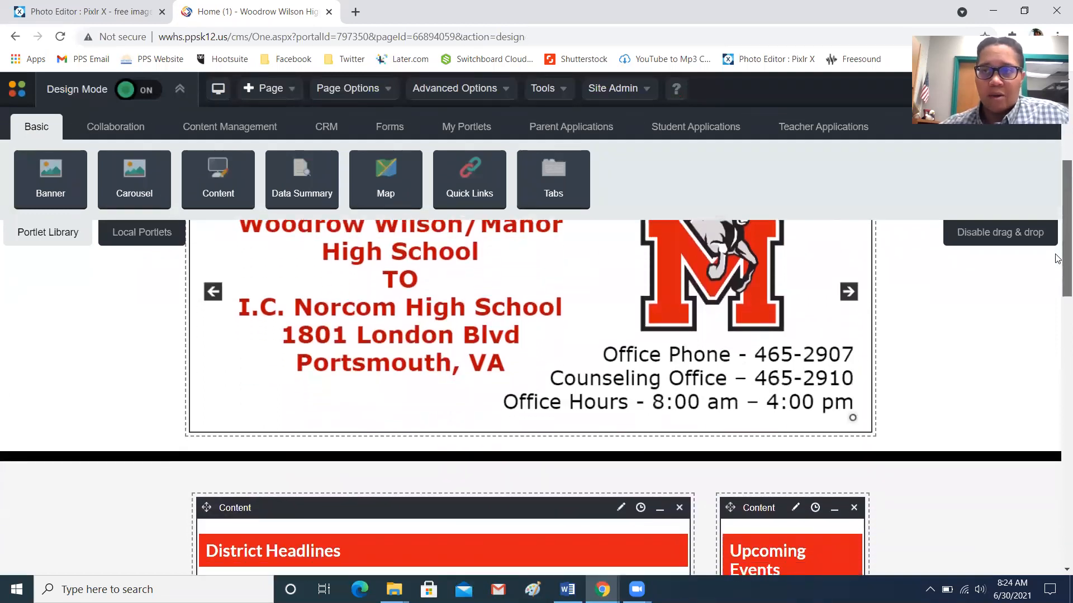
scroll(1058, 258, "down", 1)
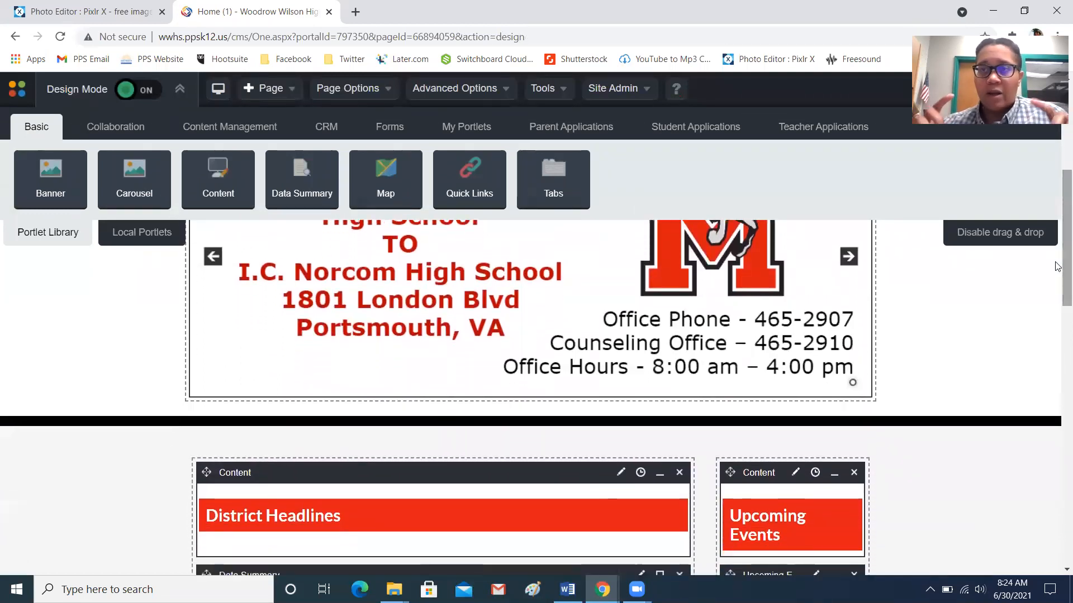
left_click_drag(1056, 241, 1055, 202)
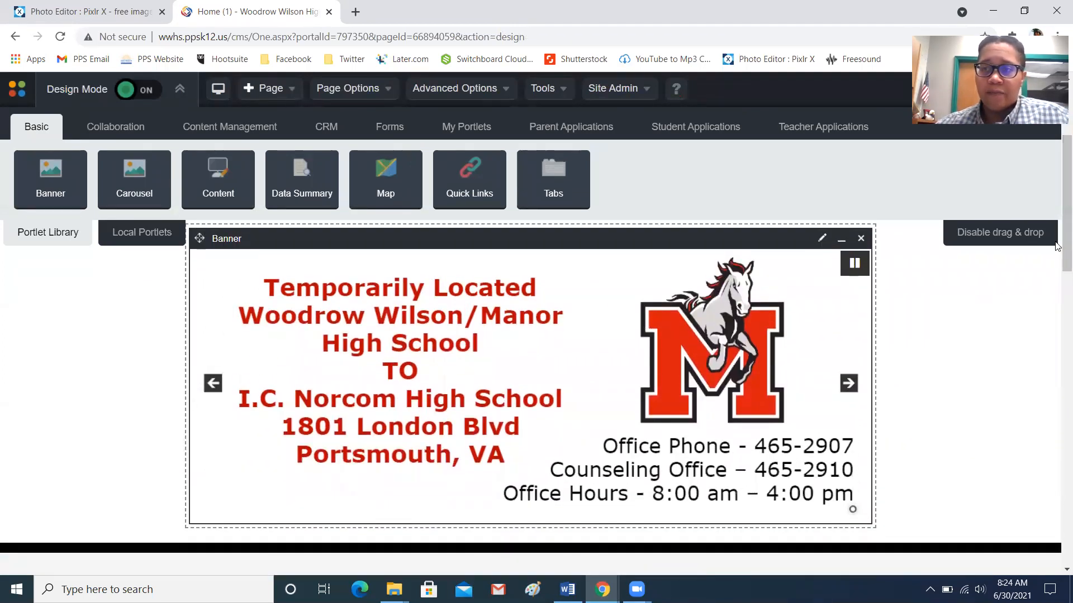
scroll(1056, 232, "up", 1)
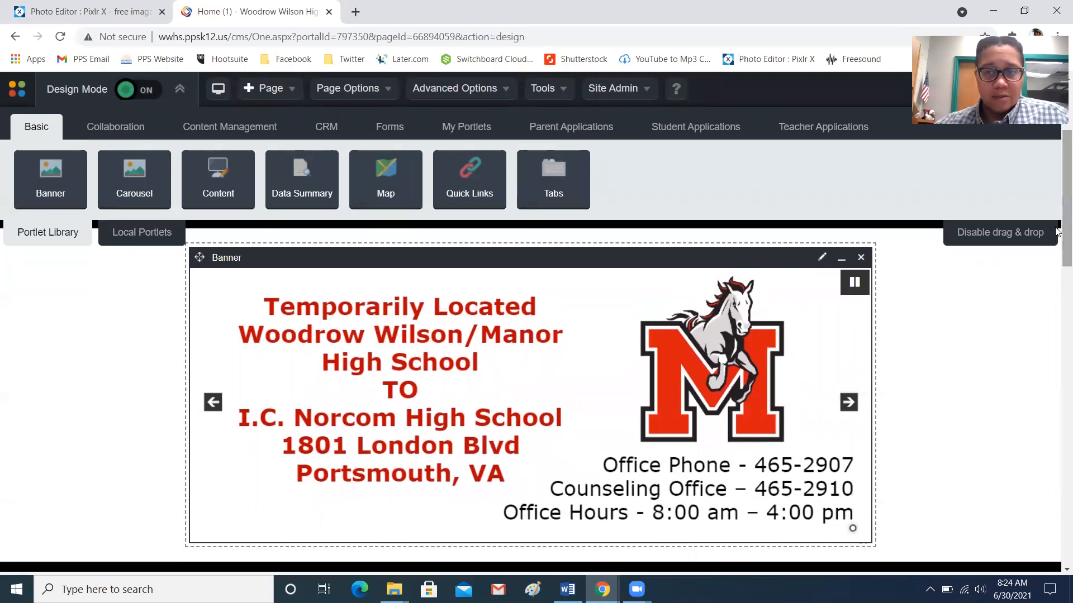